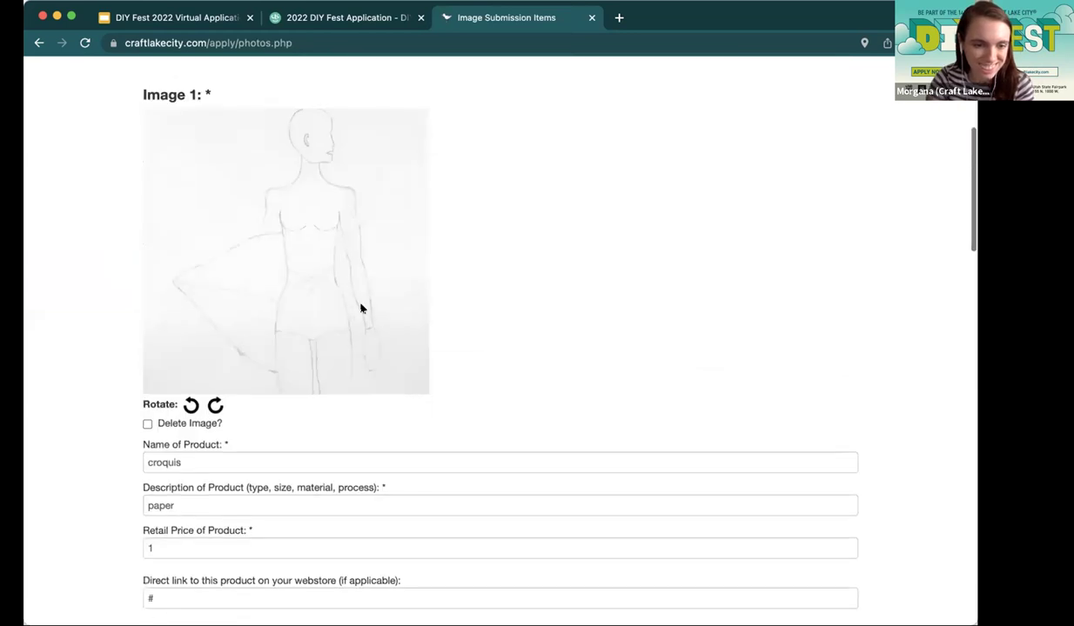
{"action": "scroll", "coordinate": [237, 379], "scroll_direction": "down", "scroll_amount": 1}
{"action": "left_click", "coordinate": [147, 348]}
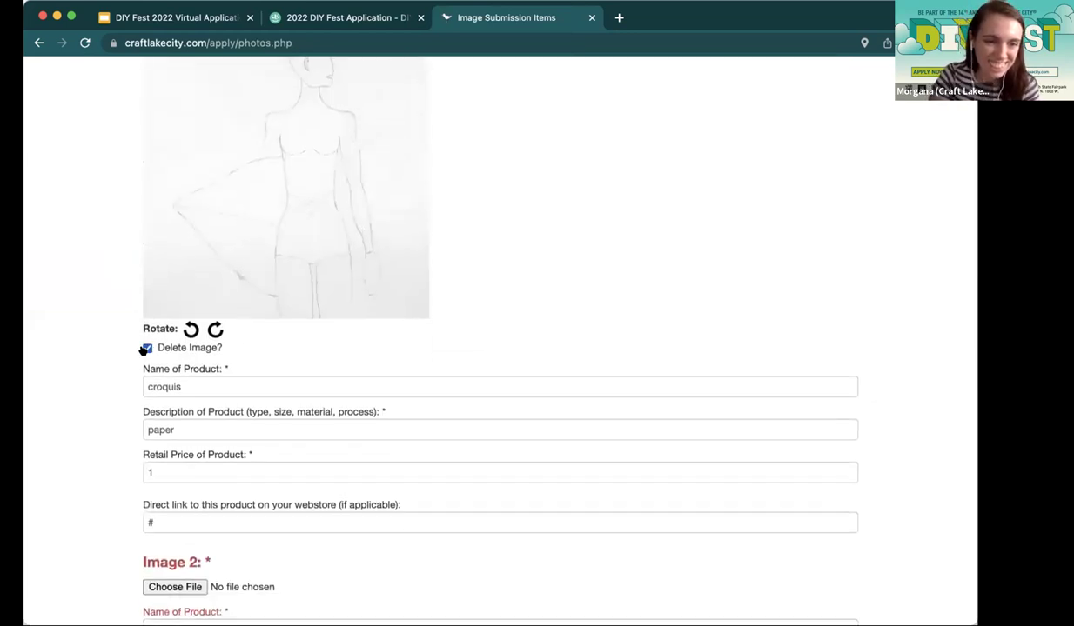
{"action": "left_click", "coordinate": [146, 348]}
- Review the photo upload instructions and the required product fields for Images 1 to 3
{"action": "scroll", "coordinate": [657, 233], "scroll_direction": "up", "scroll_amount": 5}
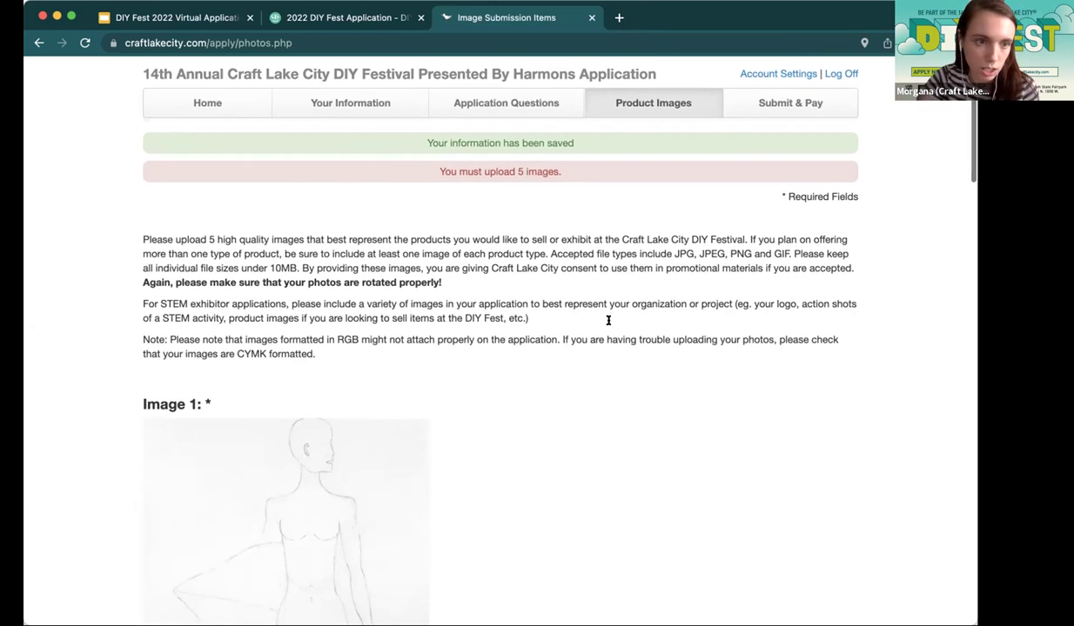
{"action": "scroll", "coordinate": [606, 319], "scroll_direction": "down", "scroll_amount": 1}
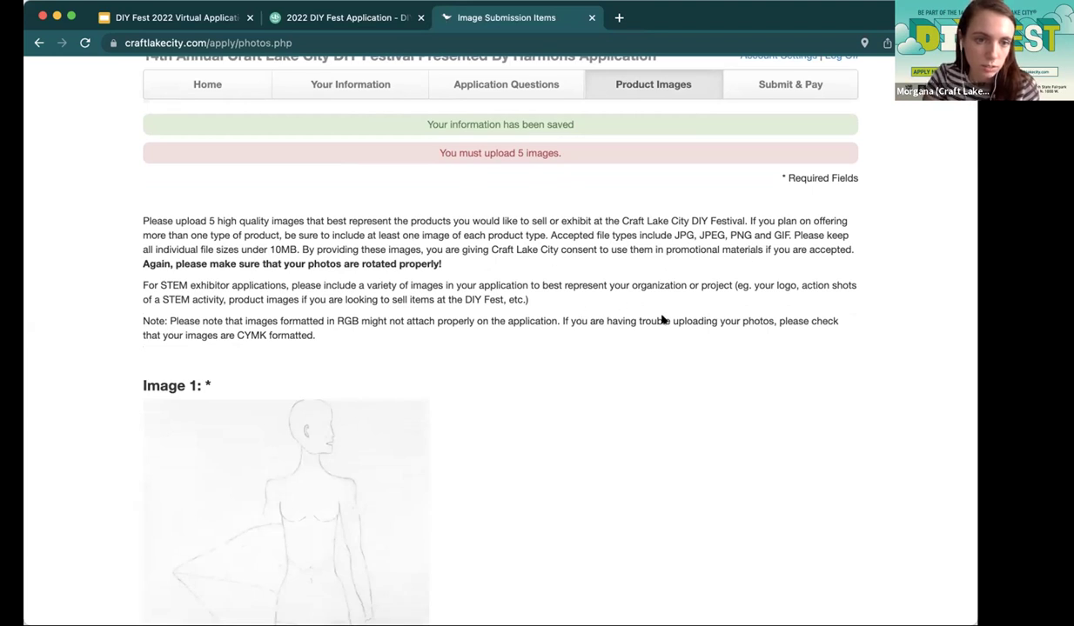
{"action": "scroll", "coordinate": [662, 315], "scroll_direction": "down", "scroll_amount": 2}
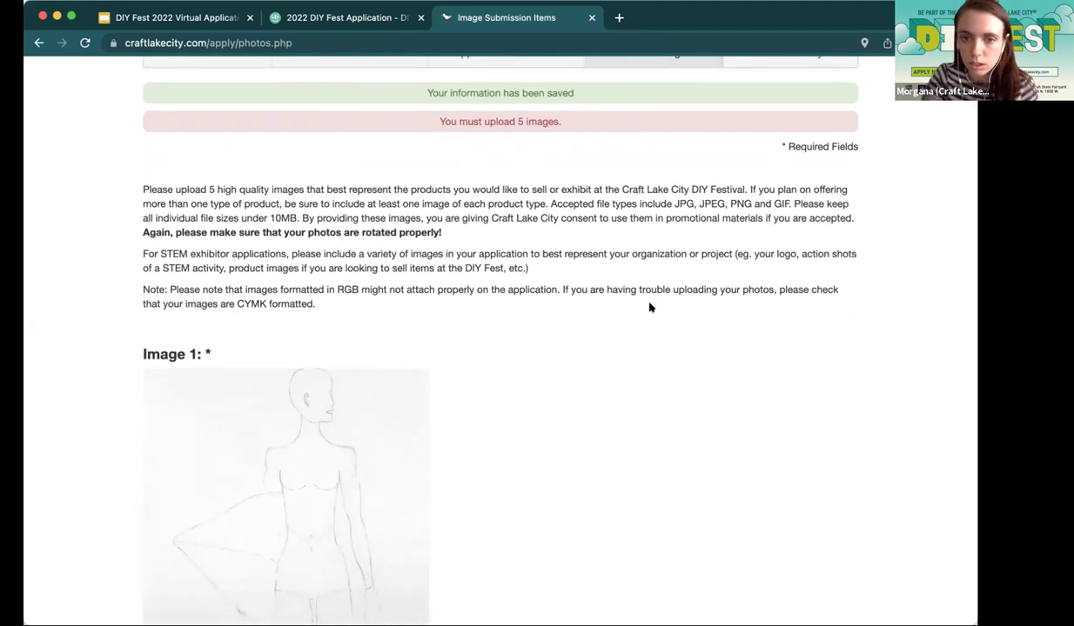
{"action": "scroll", "coordinate": [650, 307], "scroll_direction": "down", "scroll_amount": 2}
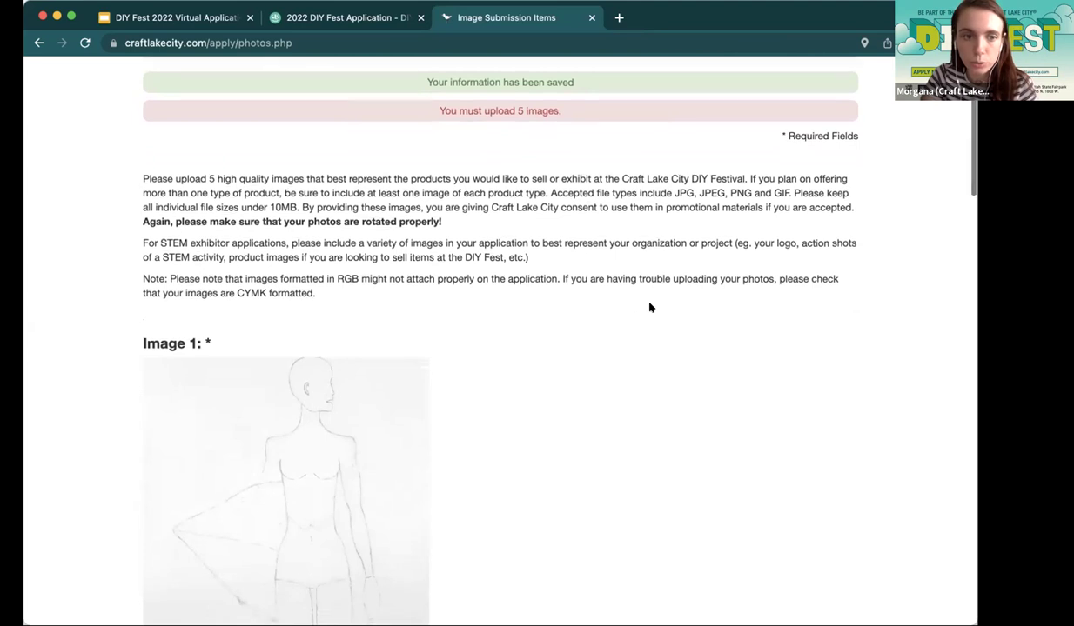
{"action": "scroll", "coordinate": [649, 308], "scroll_direction": "down", "scroll_amount": 10}
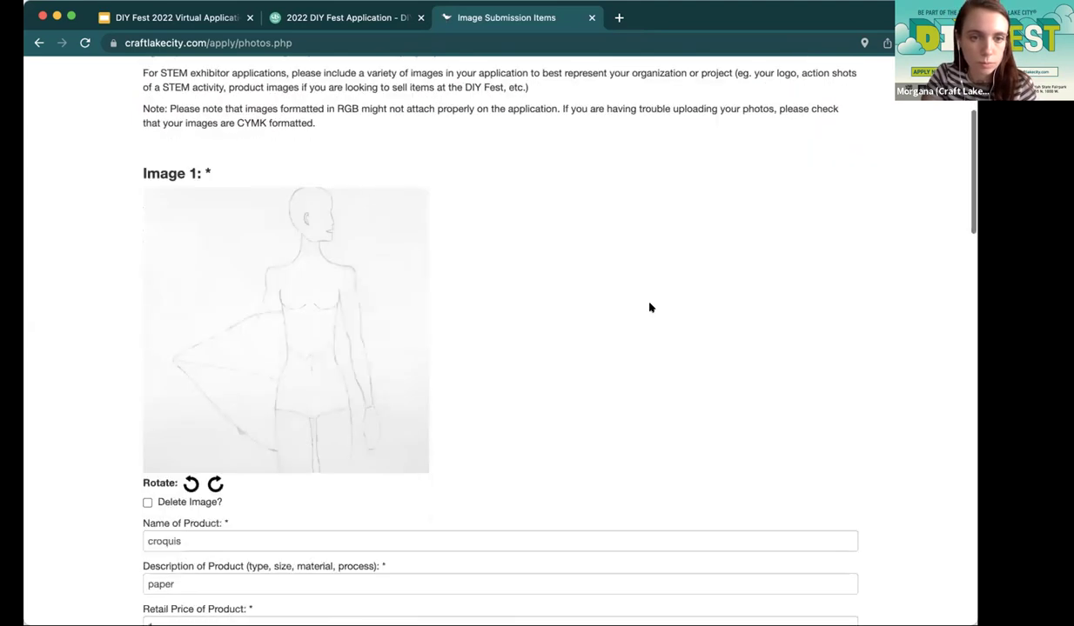
{"action": "scroll", "coordinate": [649, 298], "scroll_direction": "up", "scroll_amount": 1}
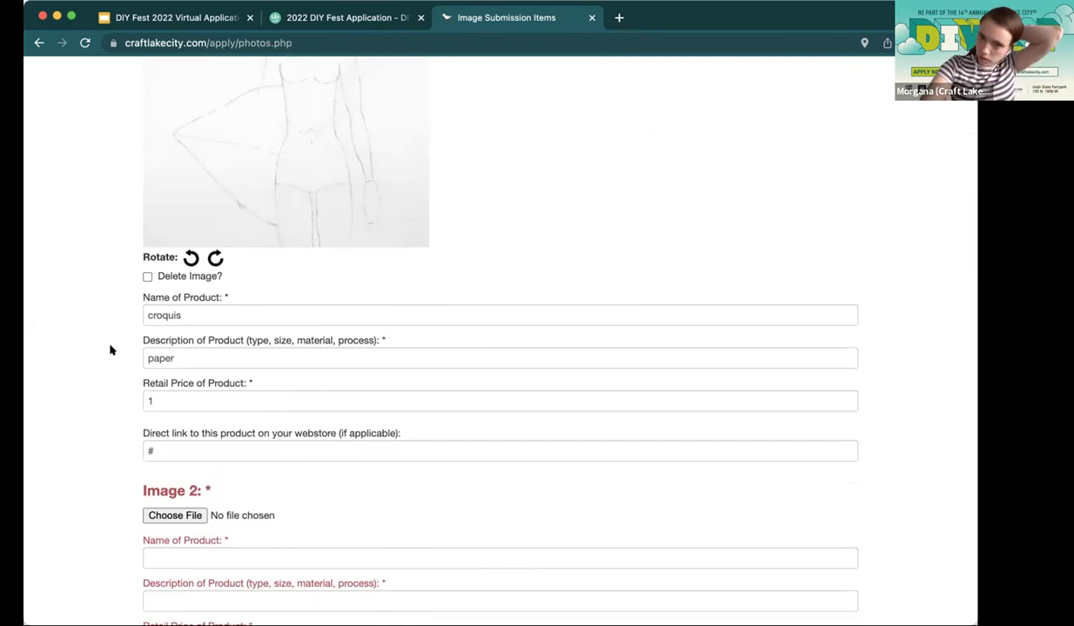
{"action": "scroll", "coordinate": [109, 350], "scroll_direction": "down", "scroll_amount": 4}
{"action": "scroll", "coordinate": [110, 351], "scroll_direction": "down", "scroll_amount": 3}
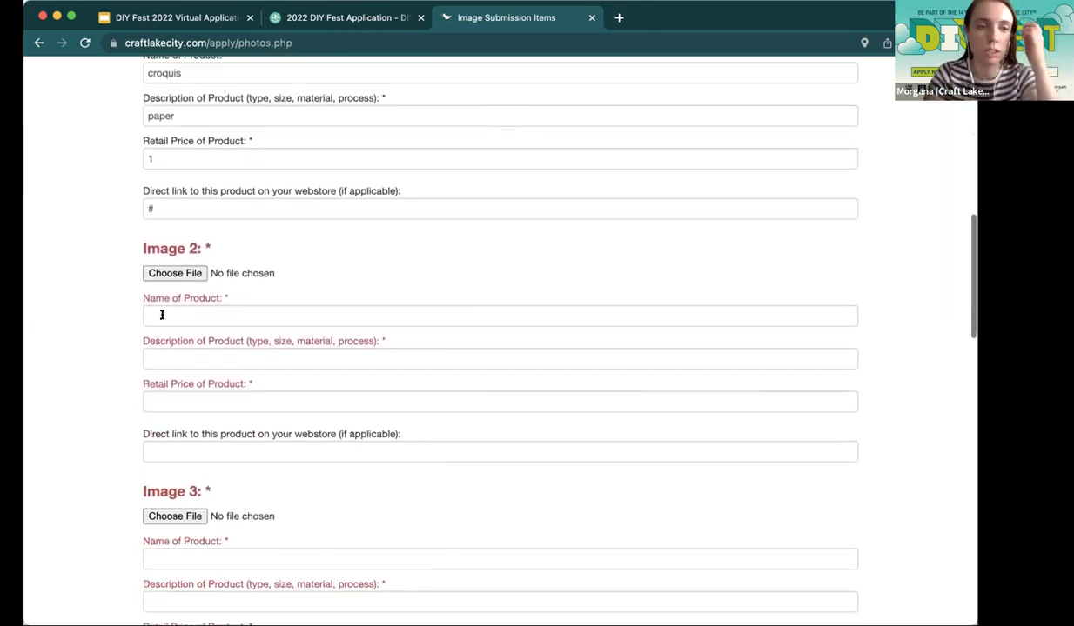
{"action": "scroll", "coordinate": [109, 302], "scroll_direction": "up", "scroll_amount": 4}
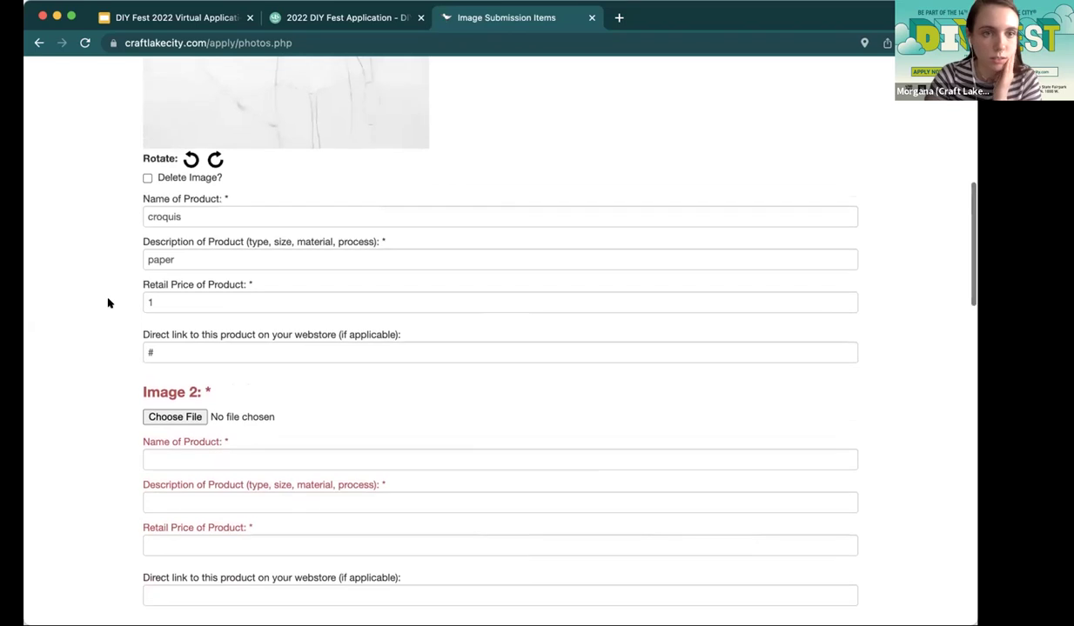
{"action": "scroll", "coordinate": [426, 153], "scroll_direction": "down", "scroll_amount": 5}
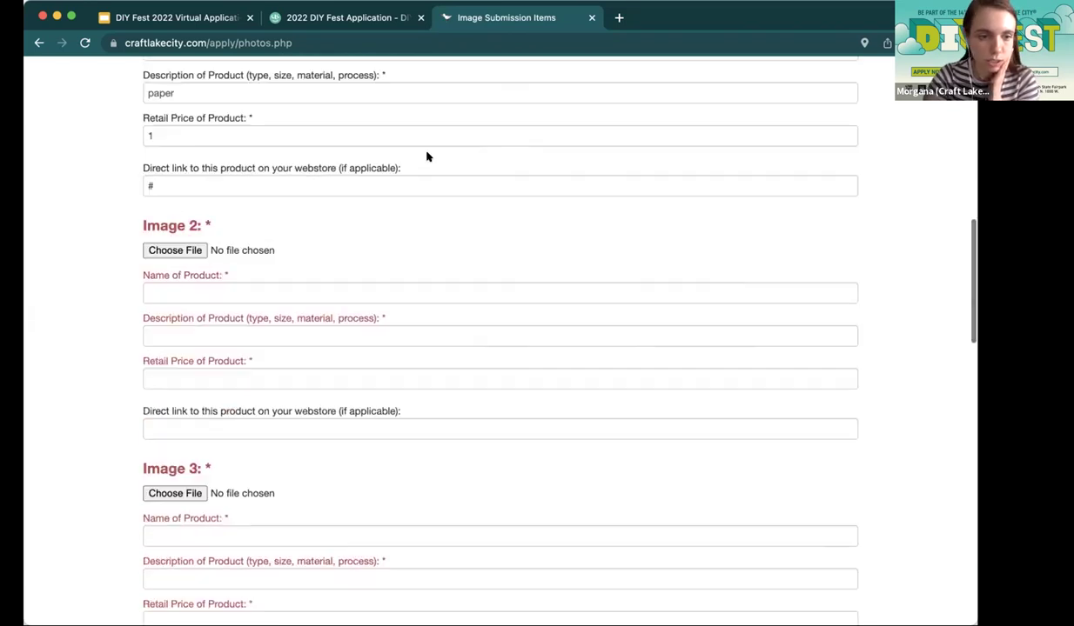
{"action": "scroll", "coordinate": [265, 390], "scroll_direction": "down", "scroll_amount": 1}
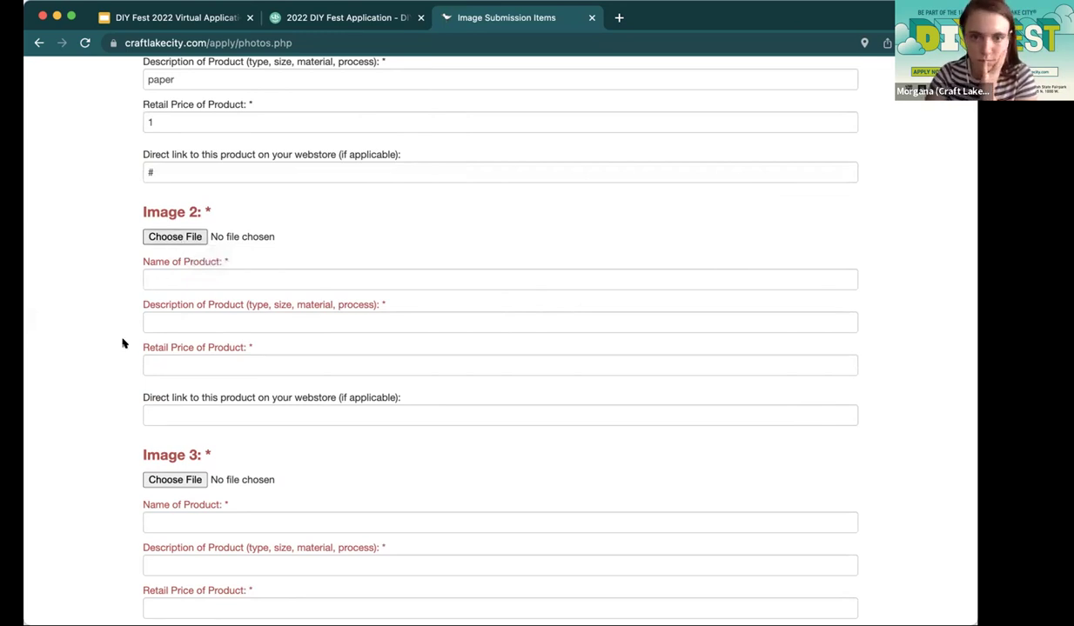
- Attach 20220209_191120.jpg as Image 2 and name its product "Enamel Pin"
{"action": "left_click", "coordinate": [174, 243]}
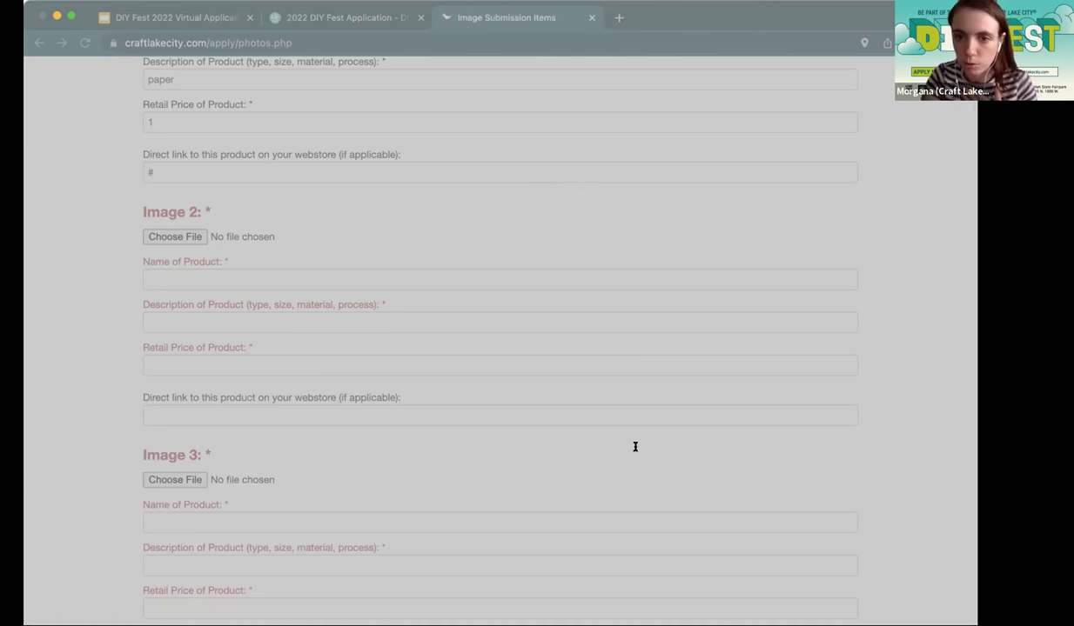
{"action": "left_click", "coordinate": [683, 493]}
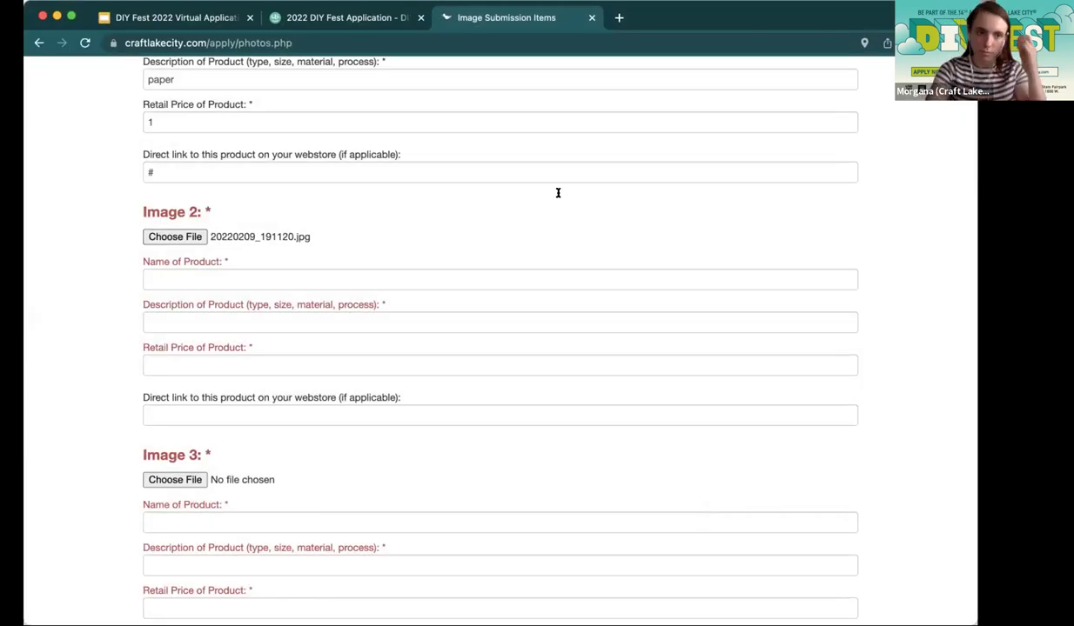
{"action": "scroll", "coordinate": [280, 173], "scroll_direction": "down", "scroll_amount": 2}
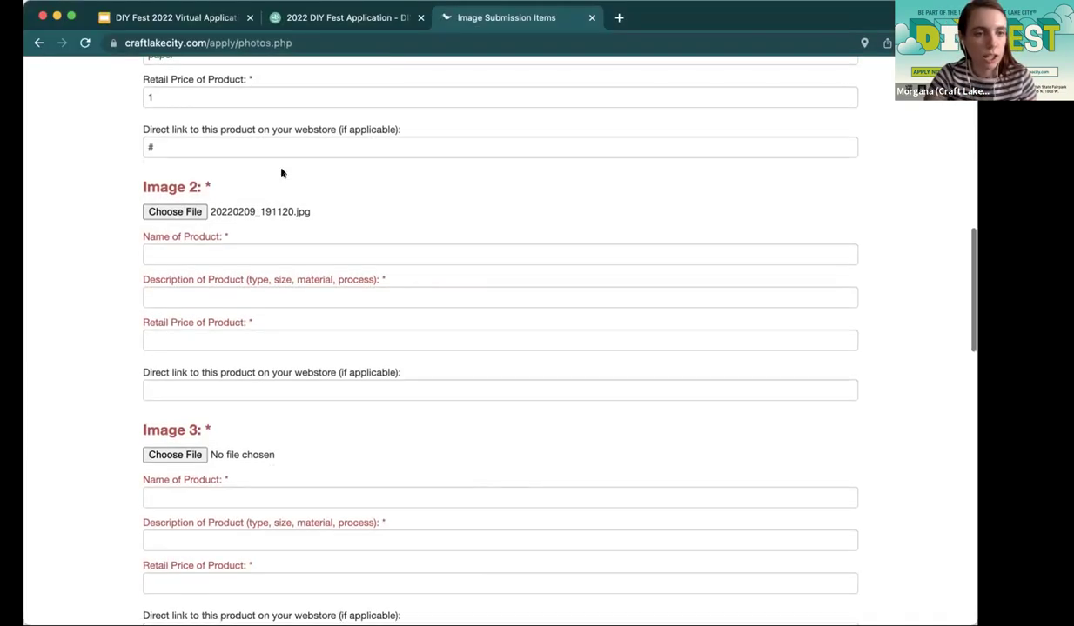
{"action": "left_click", "coordinate": [250, 252]}
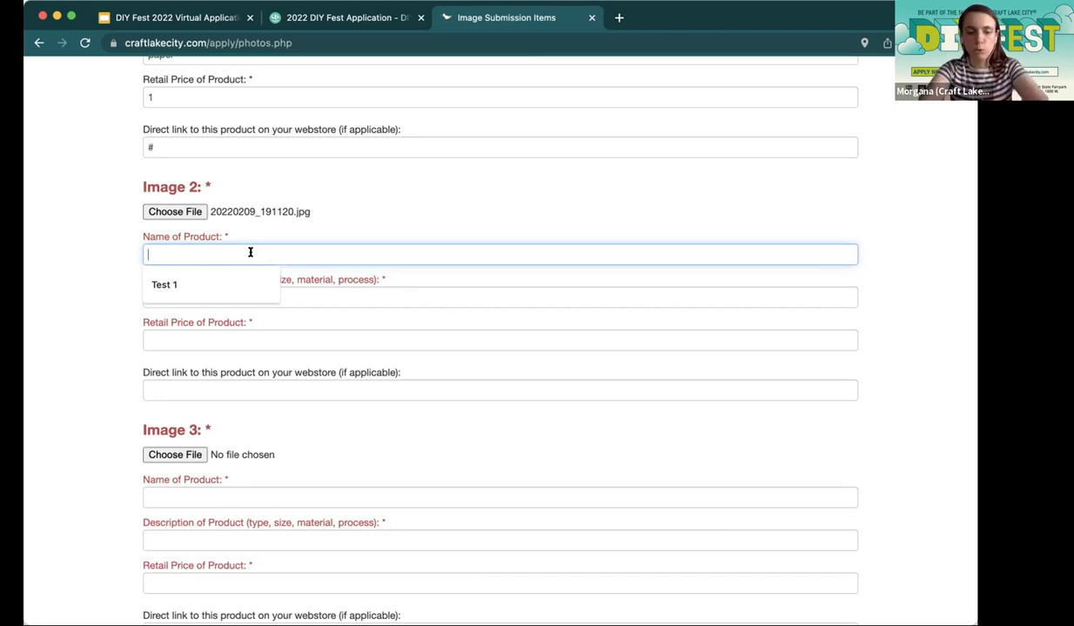
{"action": "type", "text": "Enamel Pin"}
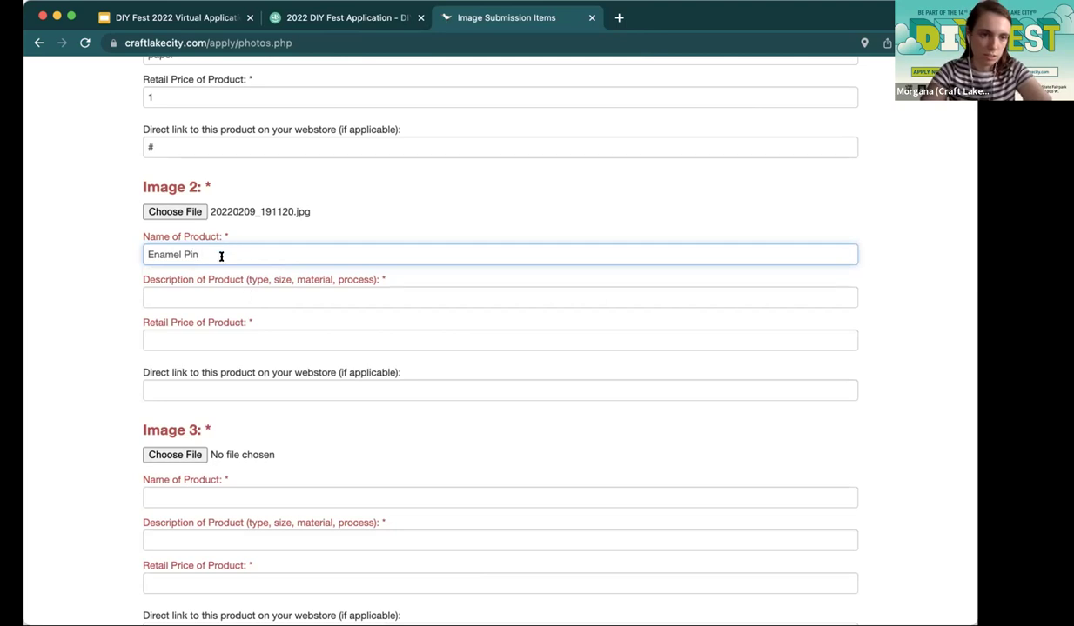
- Describe the Image 2 product as "Cute pin with a baby seal, enamel, 1 inch tall, hand designed, printed by manufacturer"
{"action": "left_click", "coordinate": [176, 297]}
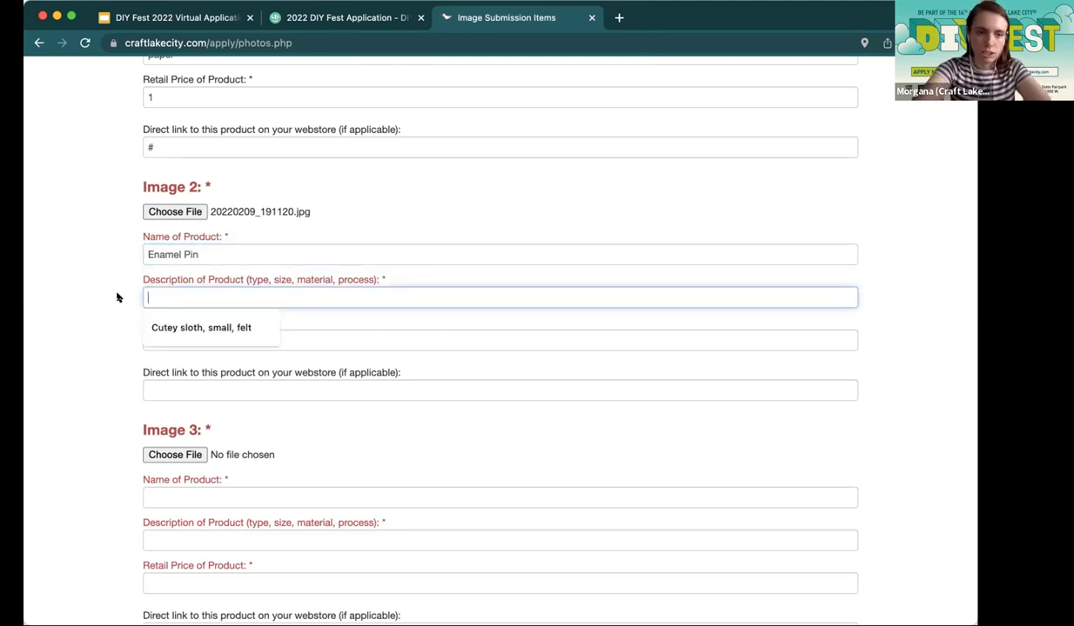
{"action": "type", "text": "Cute ;"}
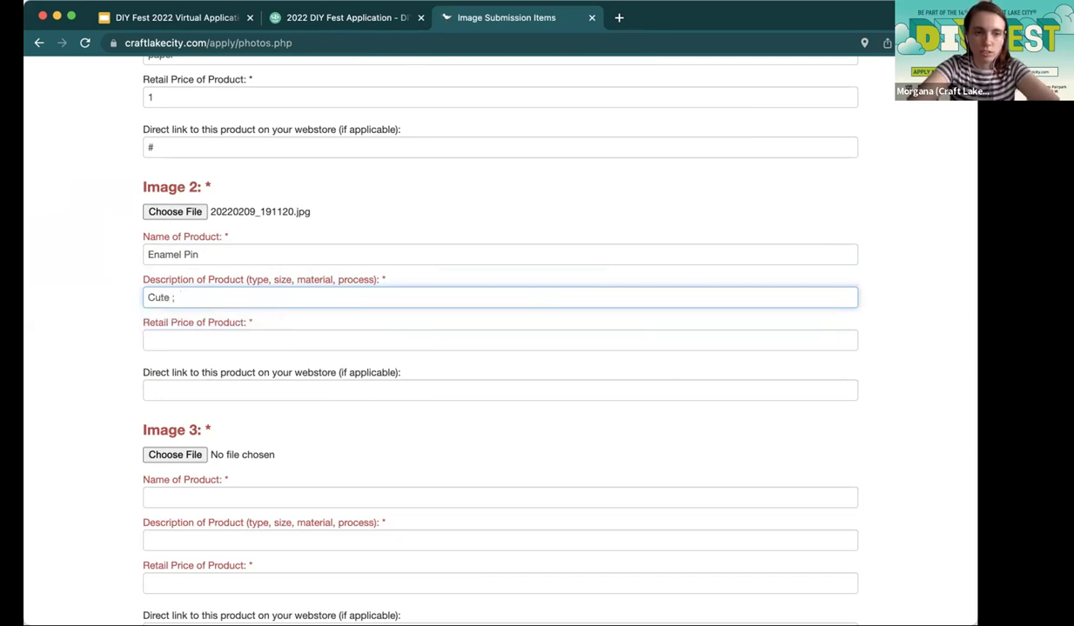
{"action": "type", "text": "pn with a"}
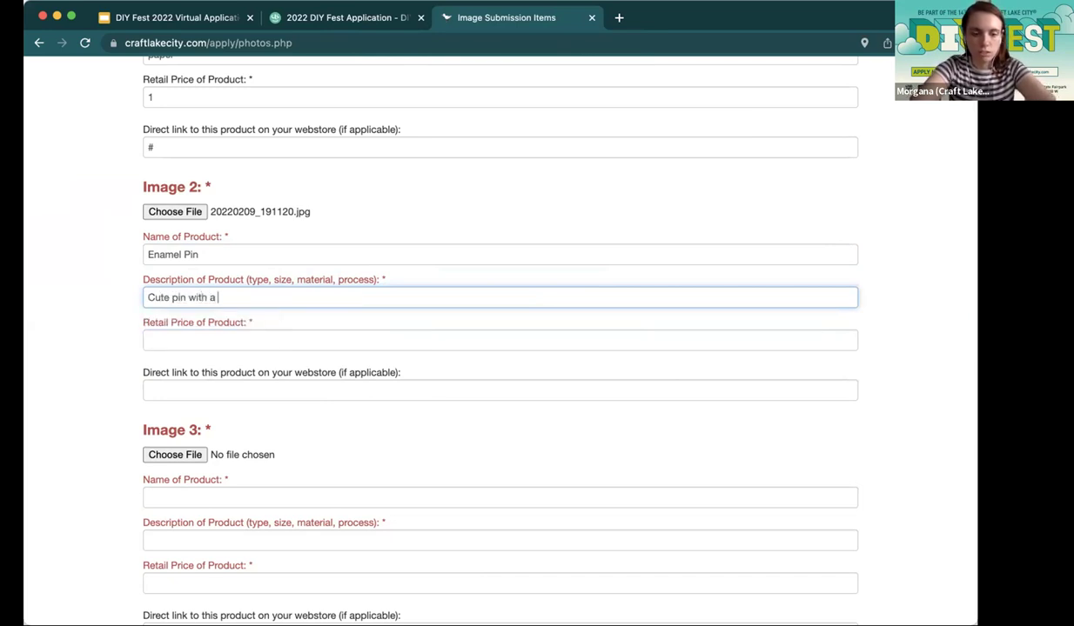
{"action": "type", "text": " baby seal"}
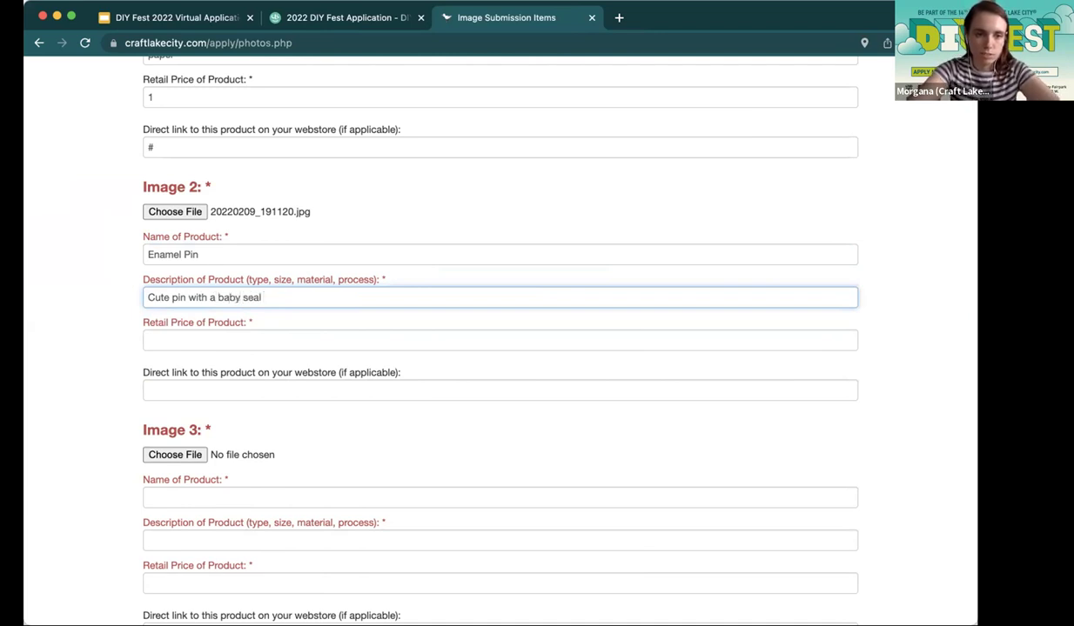
{"action": "type", "text": ", enam"}
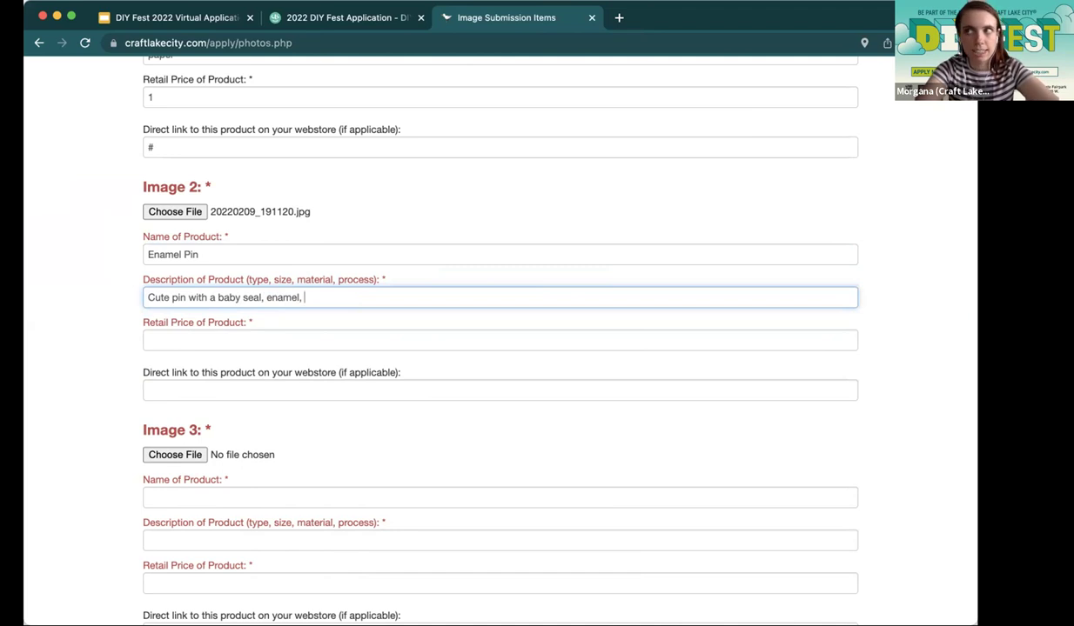
{"action": "type", "text": "el, 1 in"}
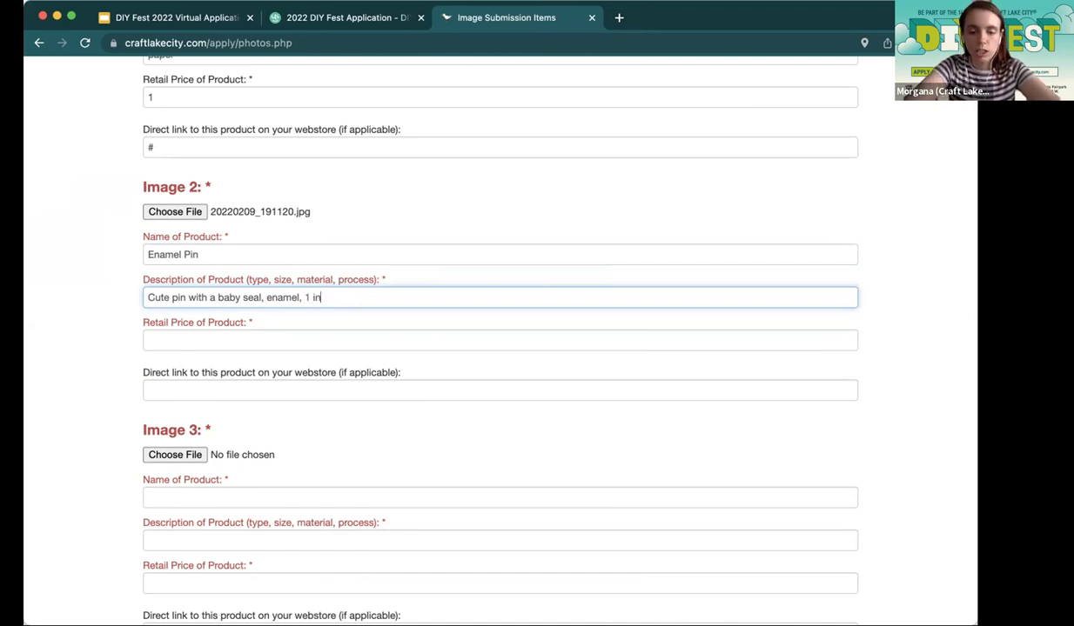
{"action": "type", "text": "ch tall"}
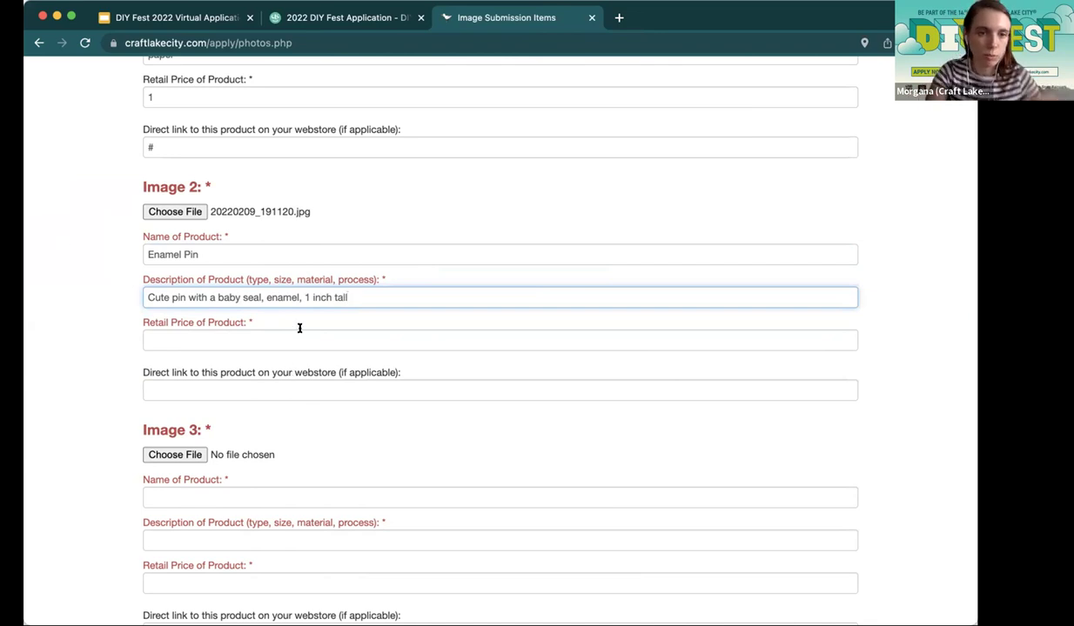
{"action": "type", "text": ", "}
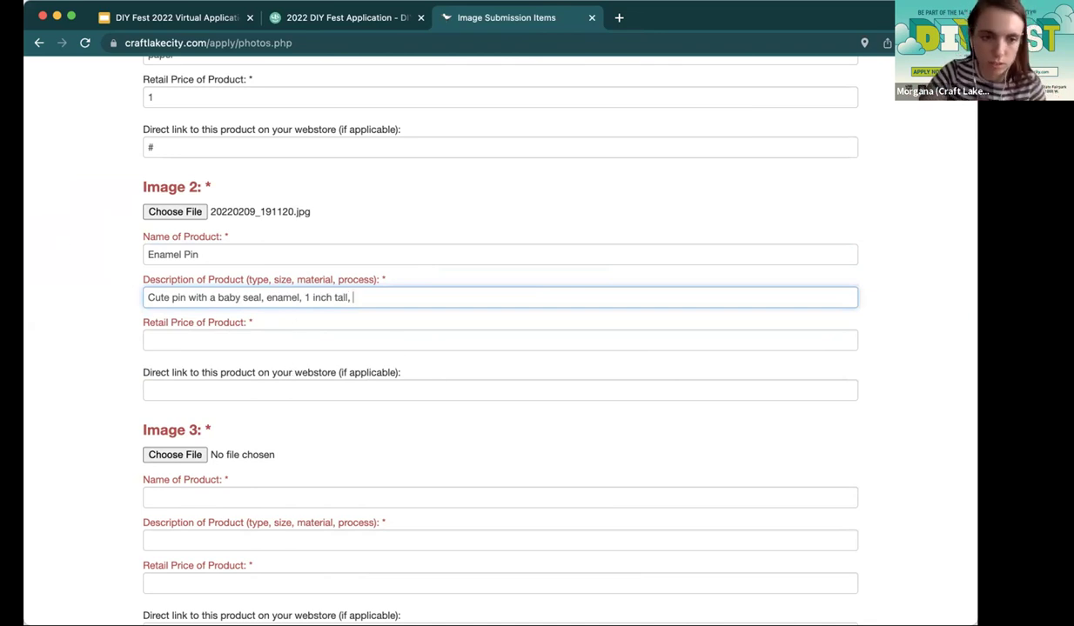
{"action": "type", "text": "hand designed"}
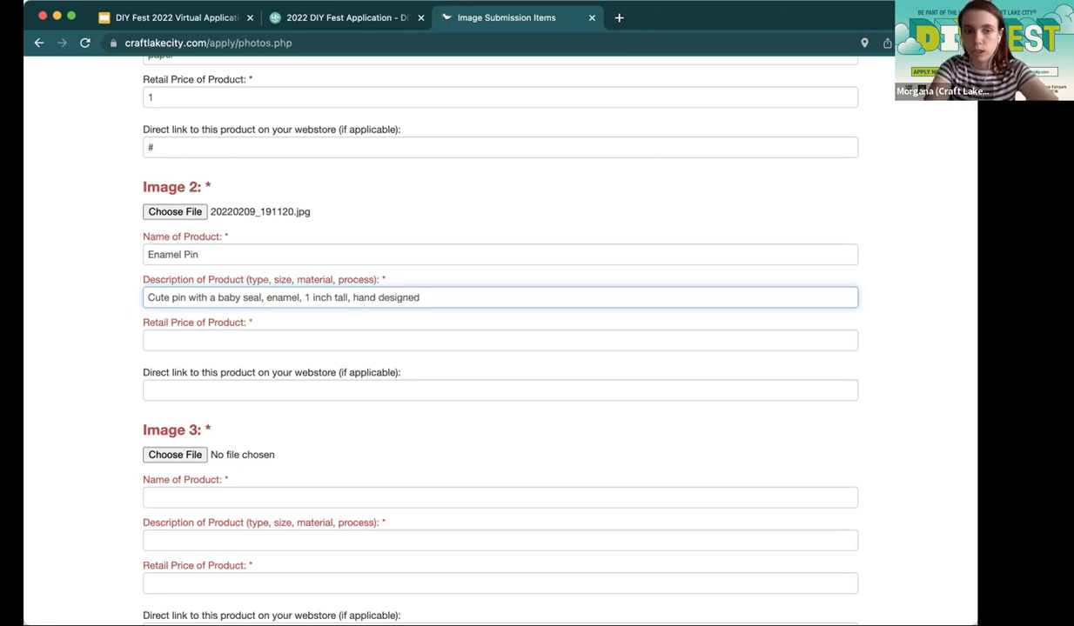
{"action": "type", "text": ", printed by manufac"}
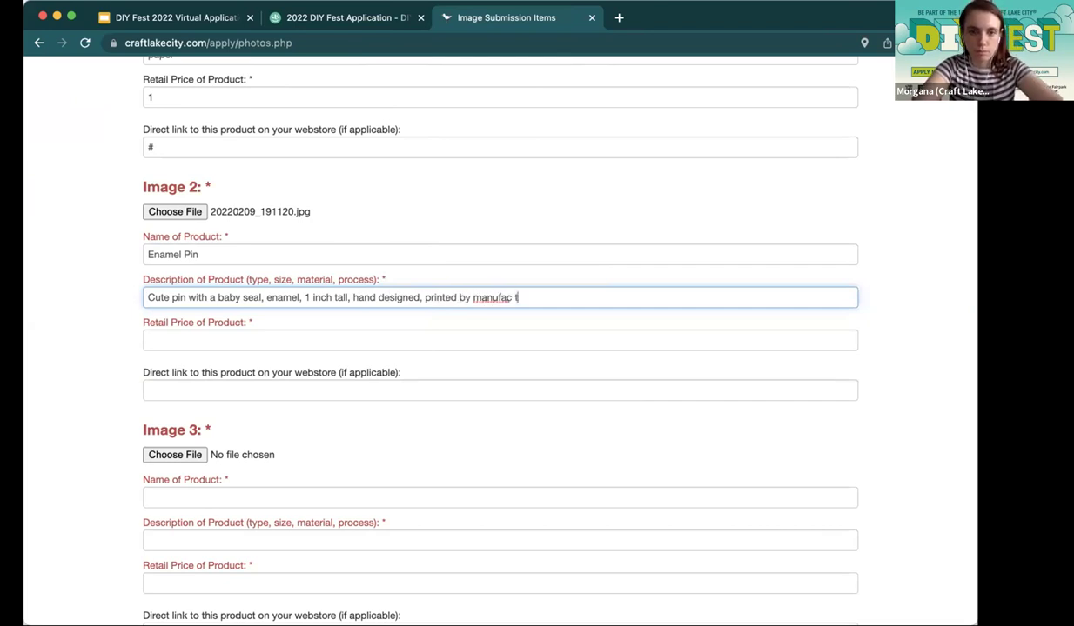
{"action": "type", "text": "turer"}
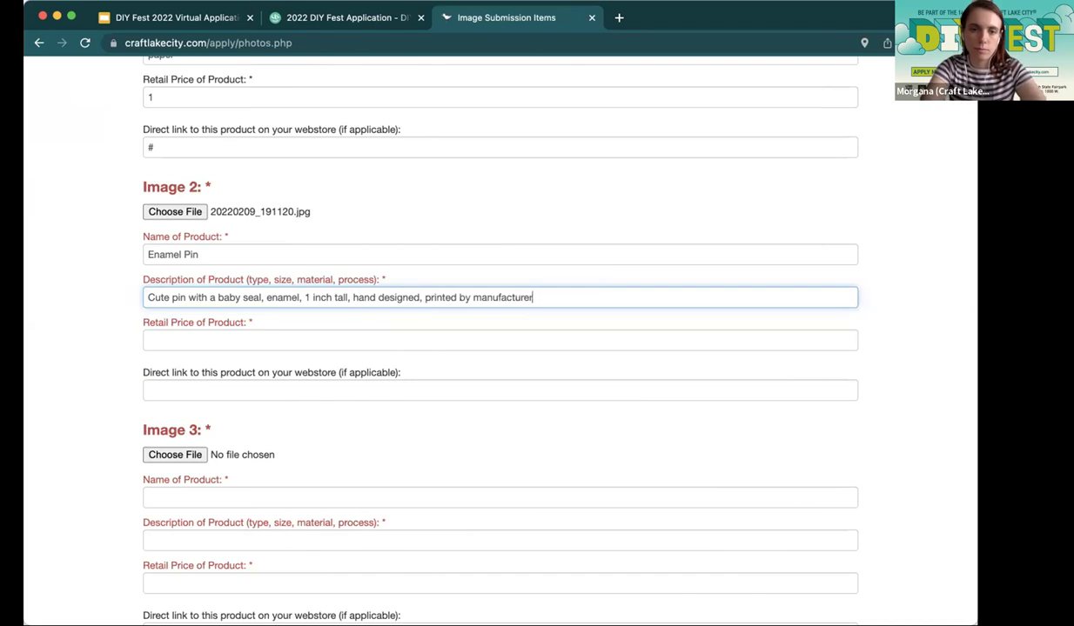
- Set the retail price of the Image 2 product to $4, leaving its webstore link empty
{"action": "left_click", "coordinate": [236, 335]}
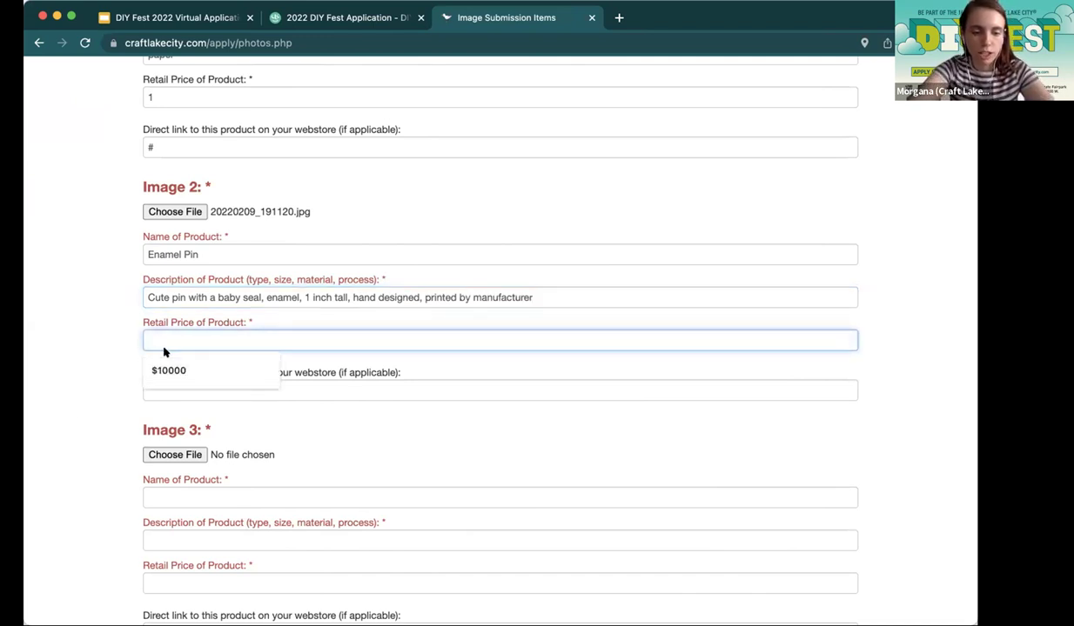
{"action": "type", "text": "$"}
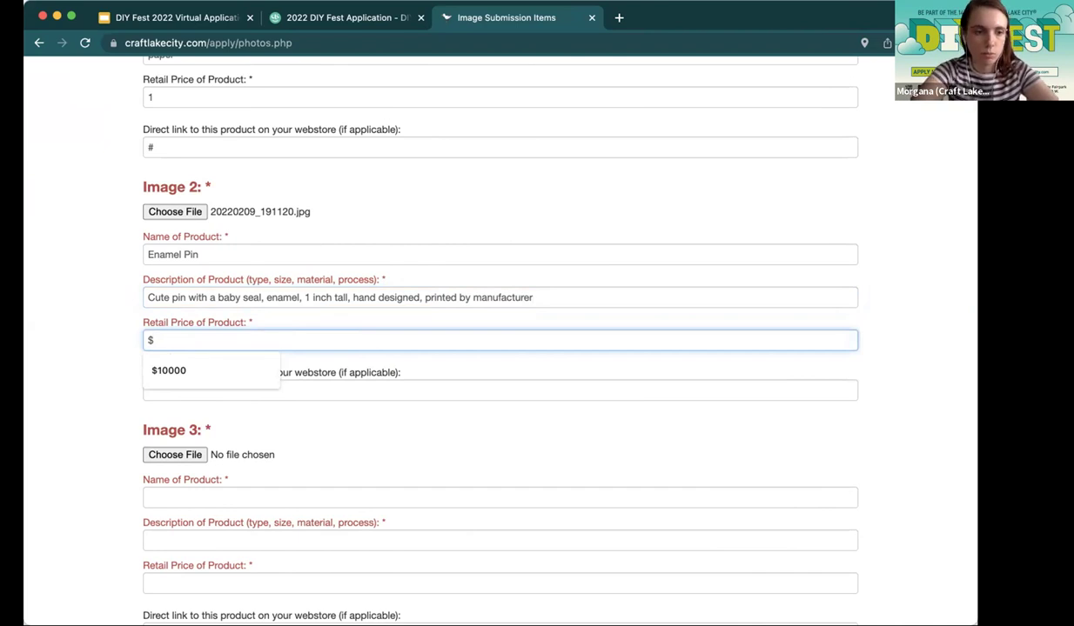
{"action": "type", "text": "4"}
{"action": "left_click", "coordinate": [185, 383]}
{"action": "scroll", "coordinate": [339, 390], "scroll_direction": "down", "scroll_amount": 1}
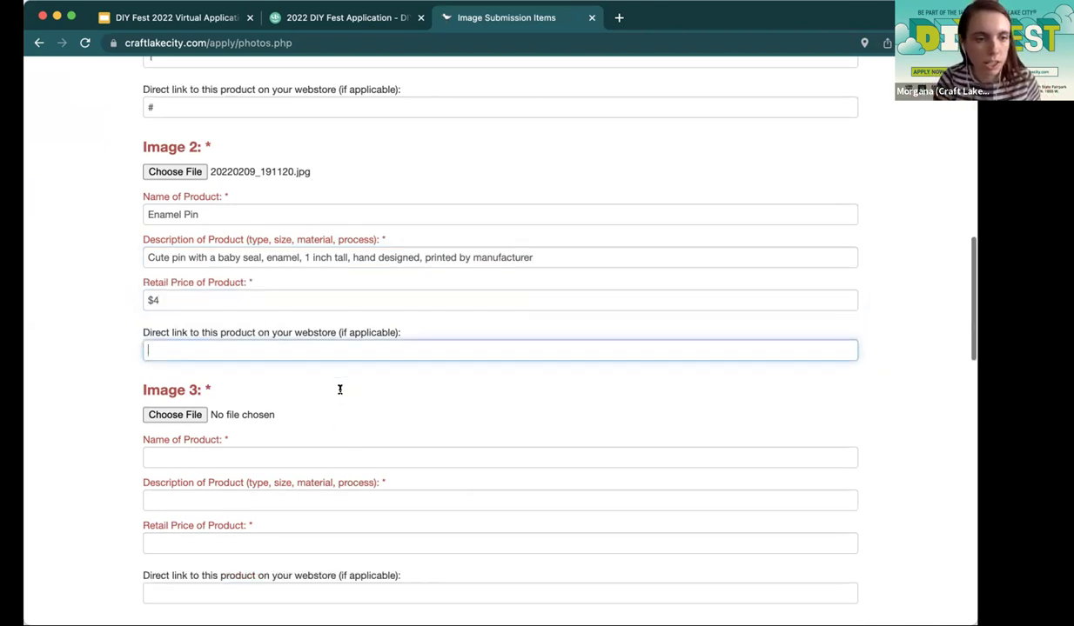
- Attach 20220209_191120.jpg as Image 3 and name its product with the suggested entry "Test 1"
{"action": "scroll", "coordinate": [340, 390], "scroll_direction": "down", "scroll_amount": 1}
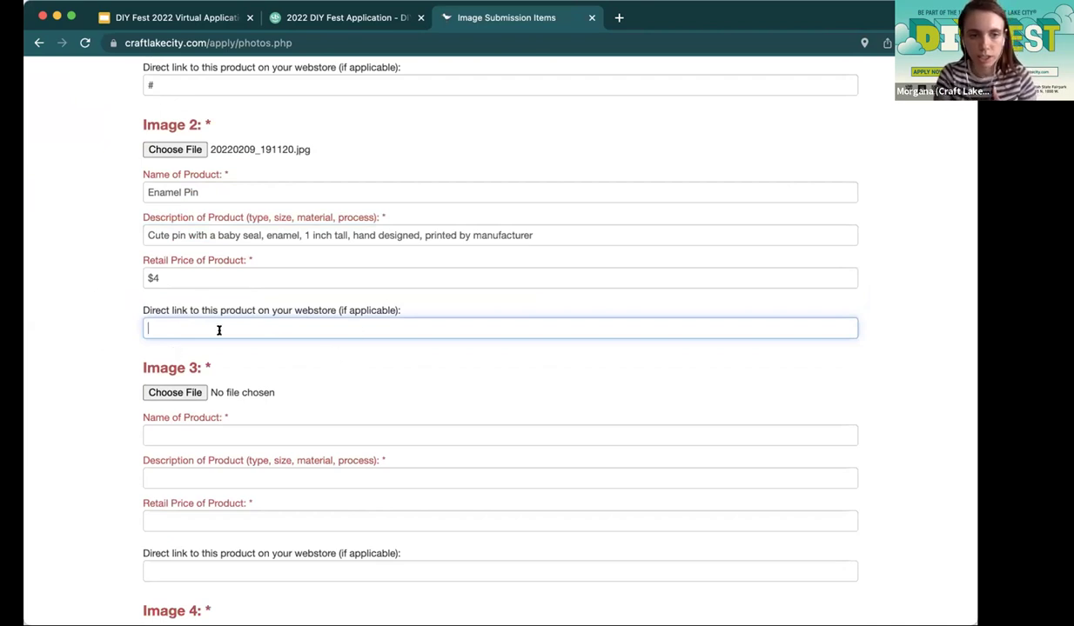
{"action": "scroll", "coordinate": [266, 380], "scroll_direction": "down", "scroll_amount": 2}
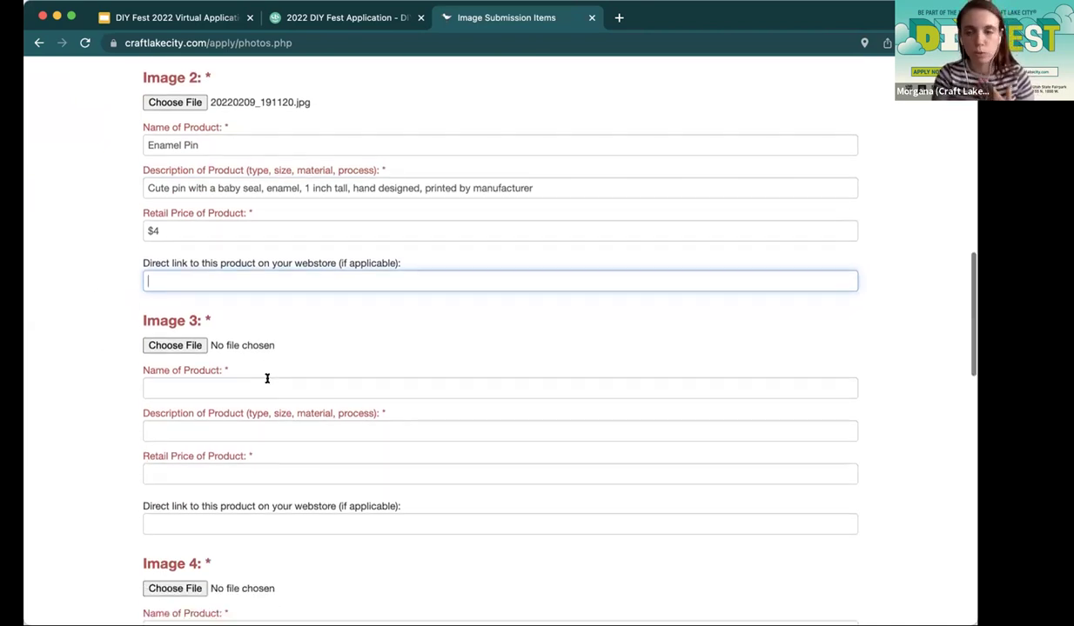
{"action": "left_click", "coordinate": [177, 343]}
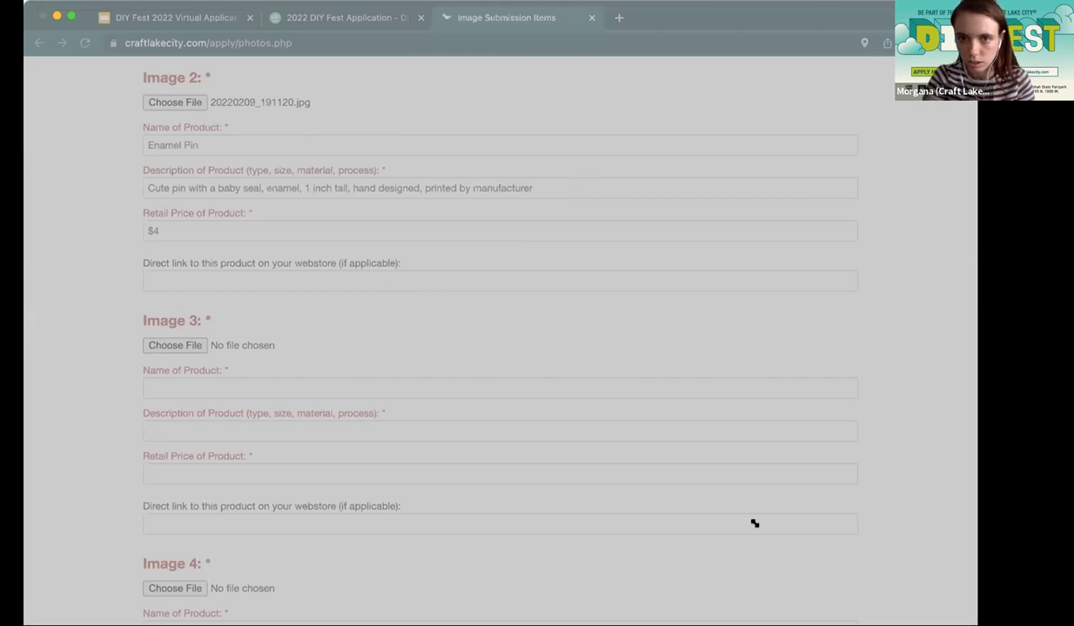
{"action": "key", "text": "Return"}
{"action": "scroll", "coordinate": [245, 352], "scroll_direction": "down", "scroll_amount": 1}
{"action": "left_click", "coordinate": [166, 376]}
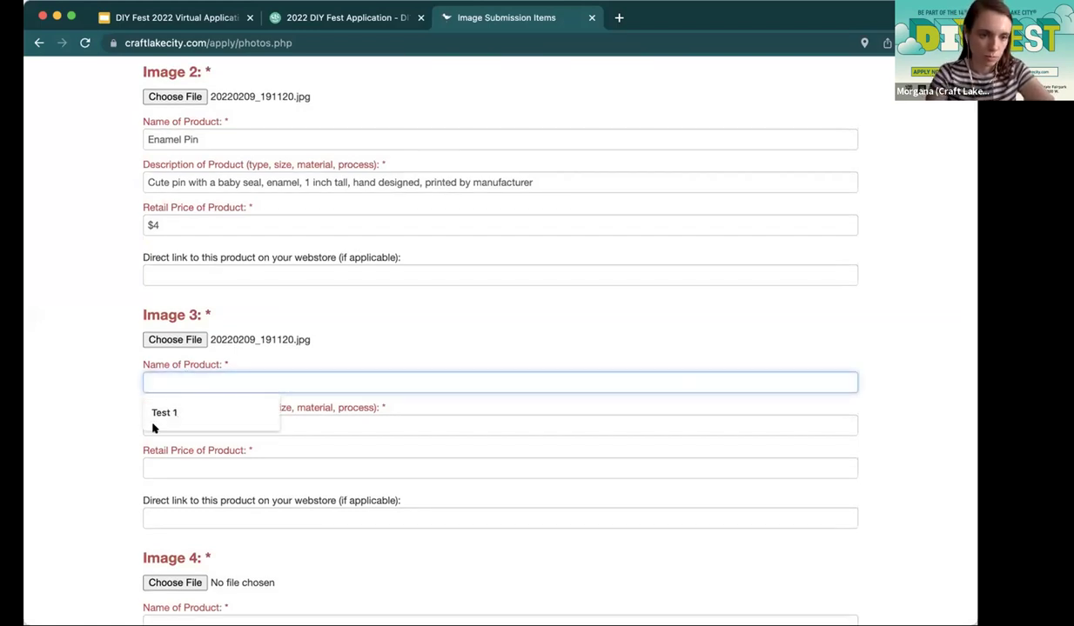
{"action": "left_click", "coordinate": [167, 412]}
- Fill in the Image 3 product's description as "Cutey sloth, small, felt" and its retail price as $10000 from the suggested entries
{"action": "left_click", "coordinate": [176, 428]}
{"action": "left_click", "coordinate": [178, 460]}
{"action": "left_click", "coordinate": [189, 472]}
{"action": "left_click", "coordinate": [184, 495]}
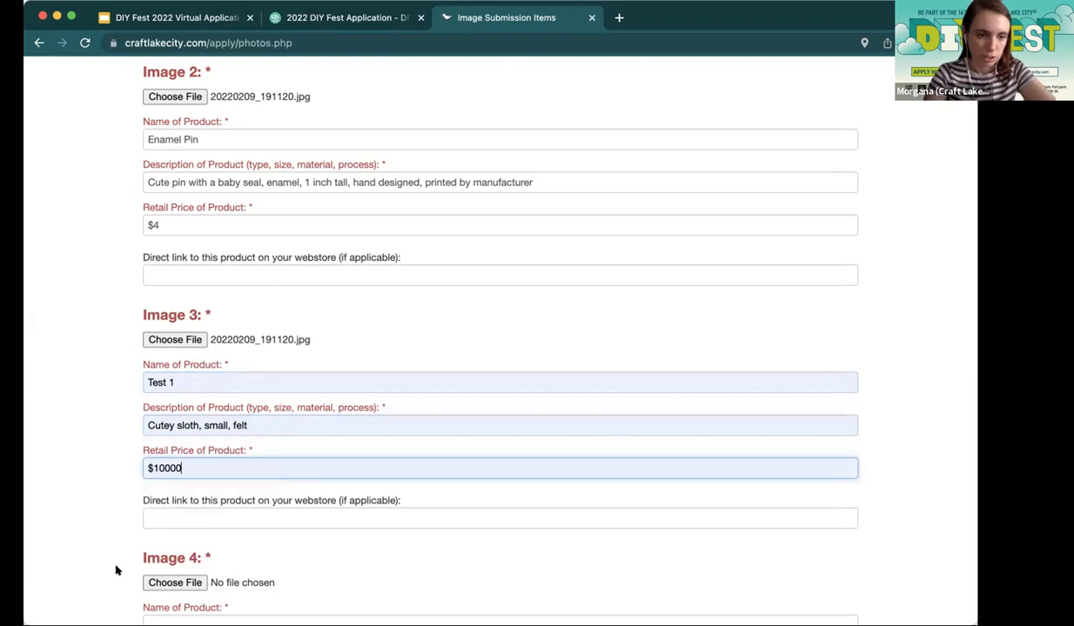
- Attach 20220209_191120.jpg as the product photo for Image 4
{"action": "scroll", "coordinate": [115, 568], "scroll_direction": "down", "scroll_amount": 5}
{"action": "scroll", "coordinate": [113, 557], "scroll_direction": "down", "scroll_amount": 3}
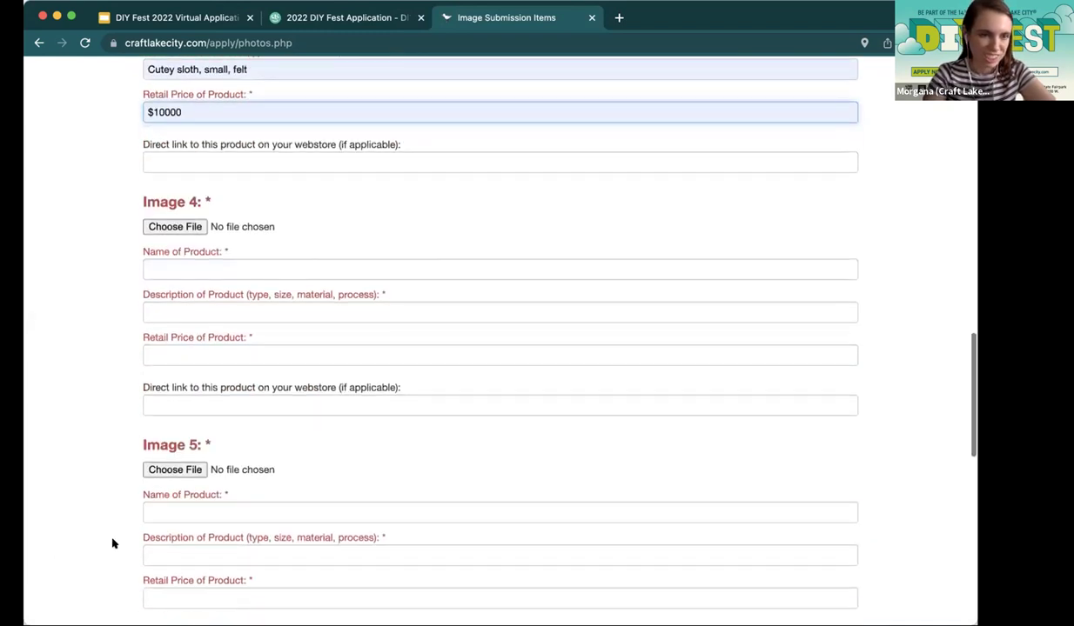
{"action": "left_click", "coordinate": [174, 195]}
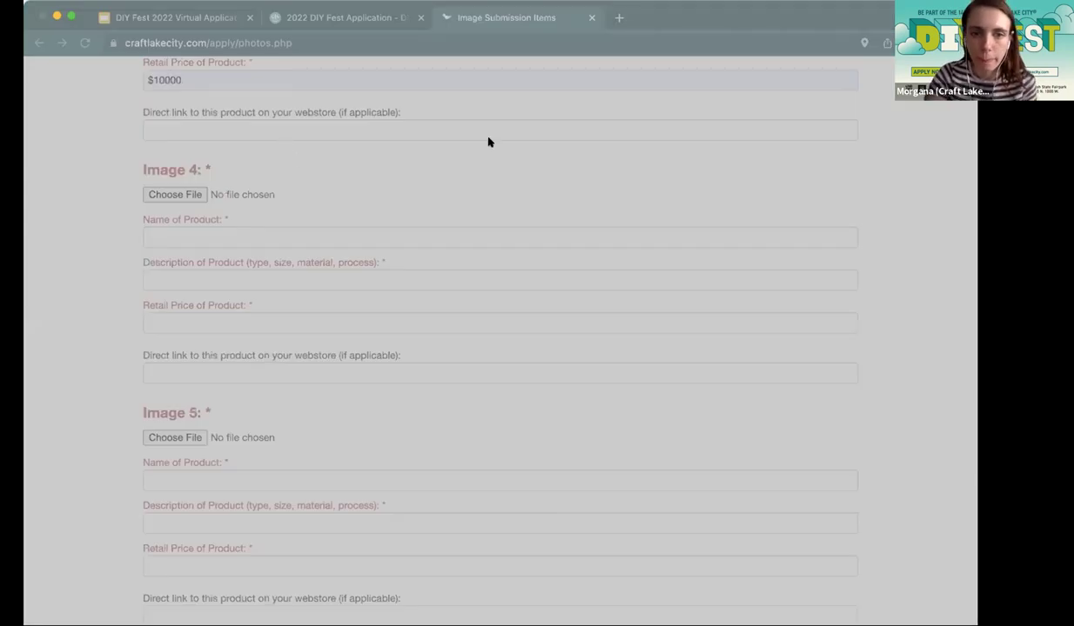
{"action": "left_click", "coordinate": [718, 509]}
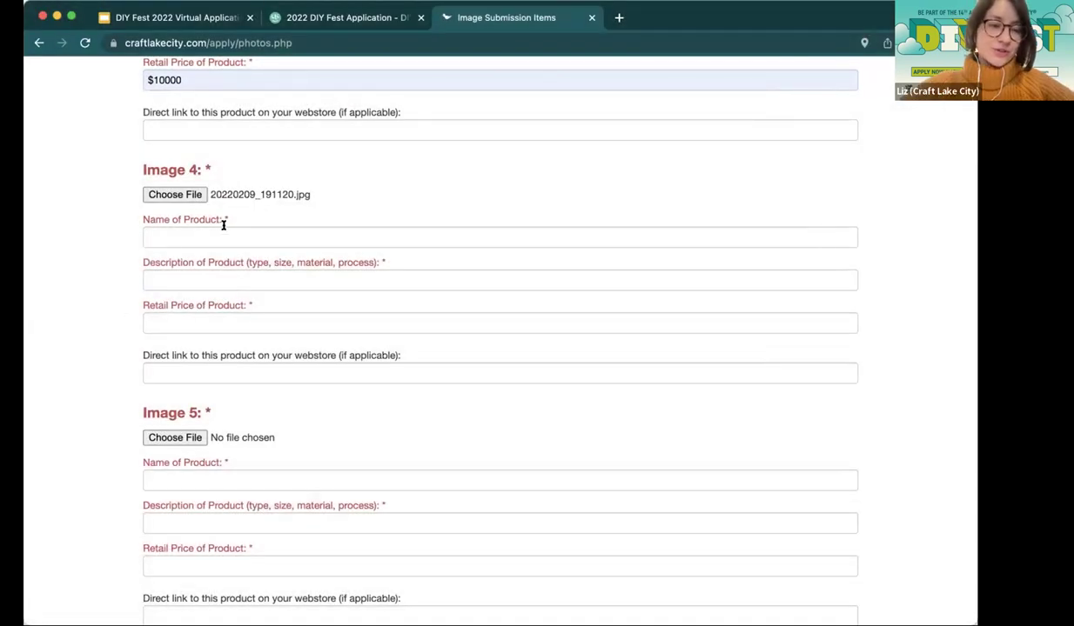
- Fill in the Image 4 product's name and description from the suggested entries and set its retail price to $10000
{"action": "left_click", "coordinate": [218, 265]}
{"action": "left_click", "coordinate": [218, 280]}
{"action": "left_click", "coordinate": [213, 310]}
{"action": "left_click", "coordinate": [220, 321]}
{"action": "left_click", "coordinate": [213, 350]}
- Attach 20220209_191120.jpg as the product photo for Image 5
{"action": "scroll", "coordinate": [175, 367], "scroll_direction": "down", "scroll_amount": 5}
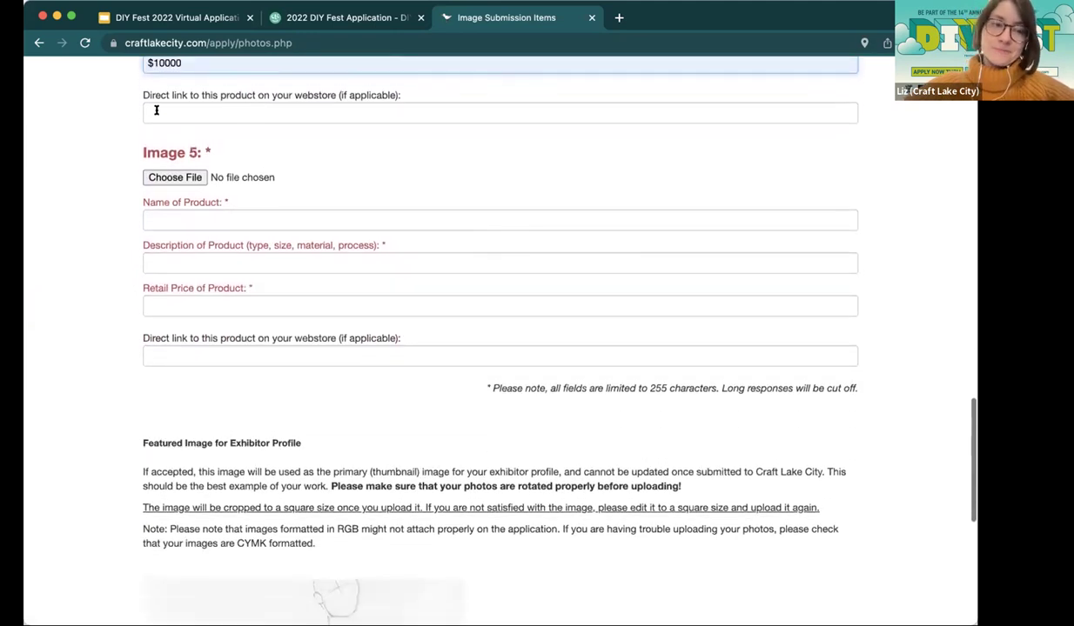
{"action": "left_click", "coordinate": [168, 178]}
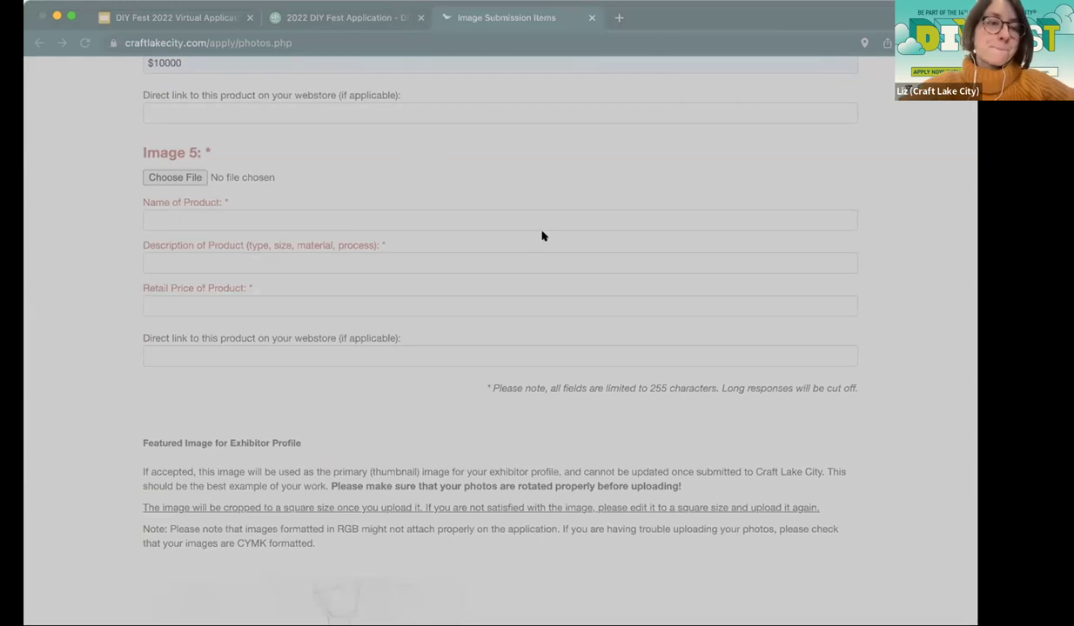
{"action": "left_click", "coordinate": [679, 484]}
- Fill in the Image 5 product with the suggested name "Test 1", description "Cutey sloth, small, felt" and retail price $10000
{"action": "left_click", "coordinate": [290, 221]}
{"action": "left_click", "coordinate": [247, 247]}
{"action": "left_click", "coordinate": [255, 261]}
{"action": "left_click", "coordinate": [242, 287]}
{"action": "left_click", "coordinate": [235, 307]}
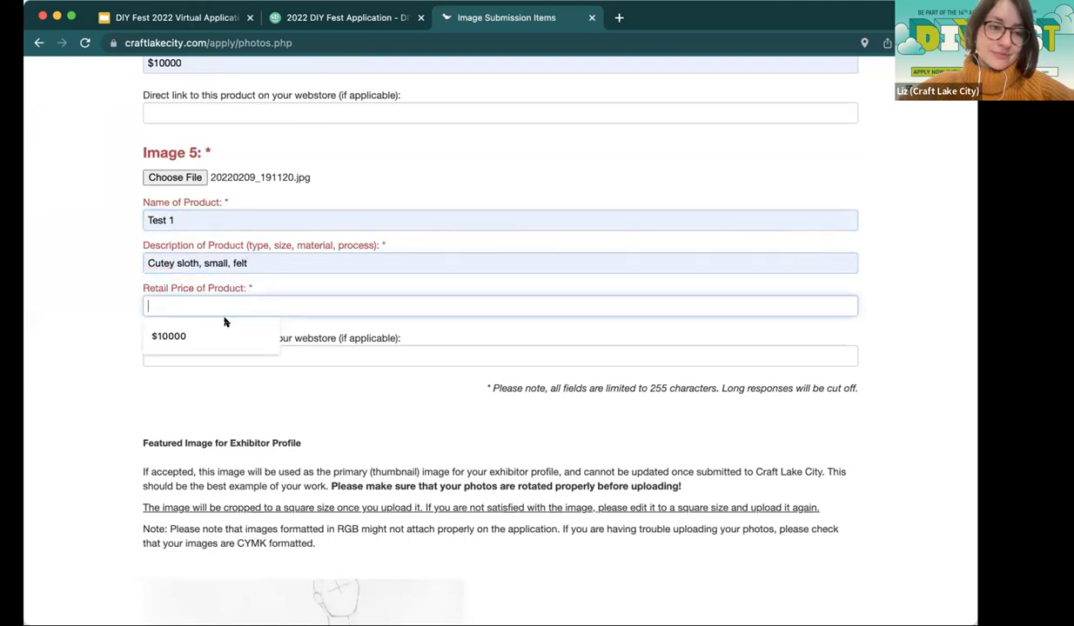
{"action": "left_click", "coordinate": [225, 326]}
- Review the Featured Image for Exhibitor Profile instructions on photo rotation, square cropping and image format
{"action": "scroll", "coordinate": [101, 444], "scroll_direction": "down", "scroll_amount": 3}
{"action": "scroll", "coordinate": [101, 444], "scroll_direction": "up", "scroll_amount": 1}
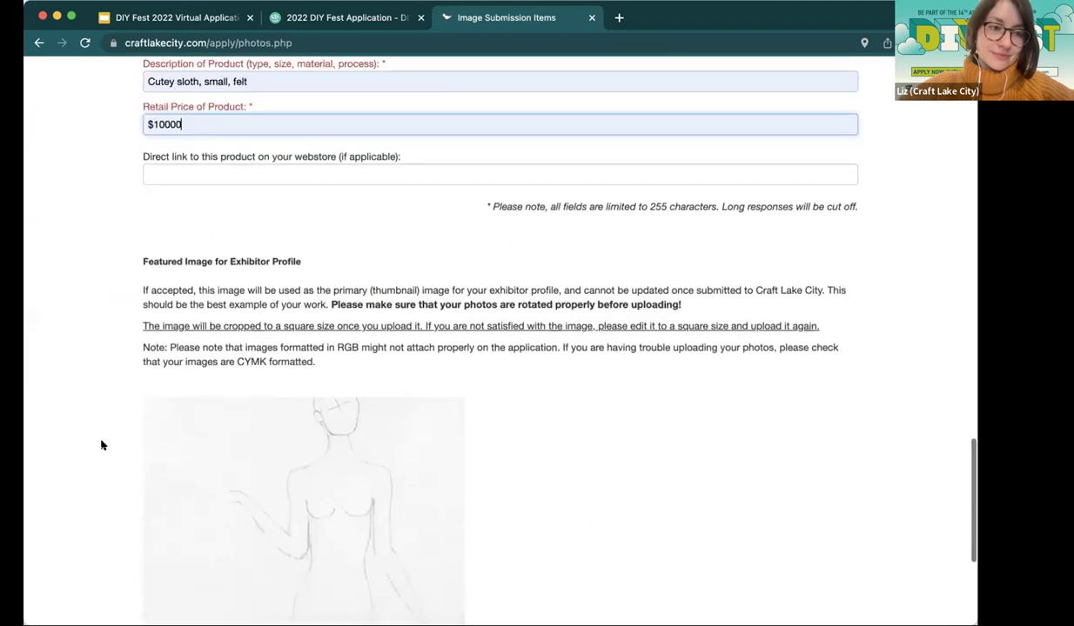
{"action": "scroll", "coordinate": [101, 444], "scroll_direction": "down", "scroll_amount": 3}
{"action": "scroll", "coordinate": [101, 445], "scroll_direction": "down", "scroll_amount": 1}
{"action": "scroll", "coordinate": [101, 445], "scroll_direction": "up", "scroll_amount": 3}
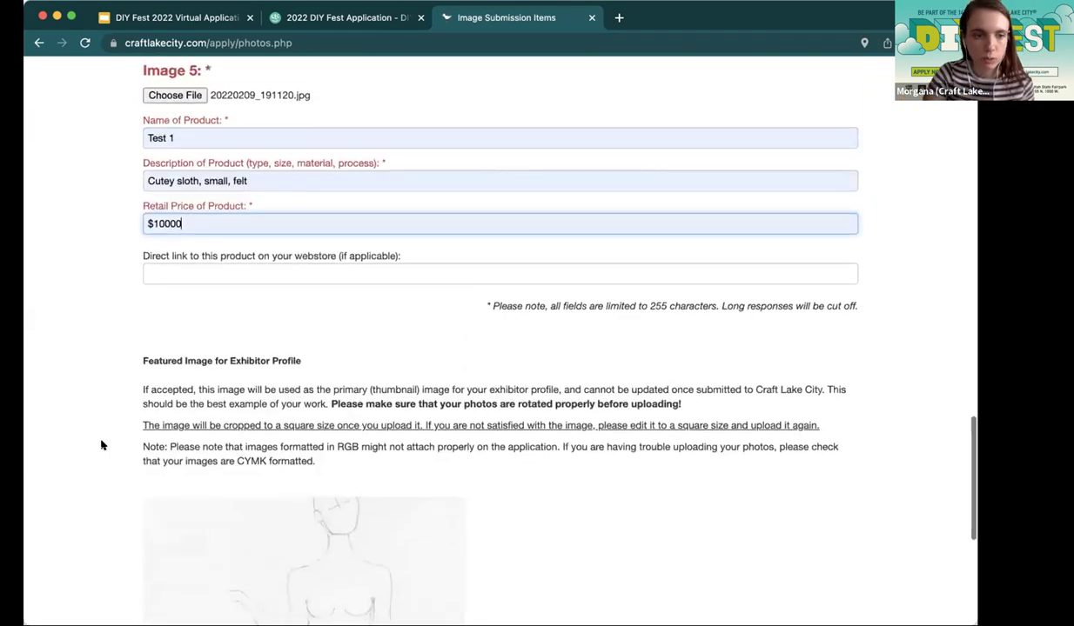
{"action": "scroll", "coordinate": [100, 446], "scroll_direction": "down", "scroll_amount": 1}
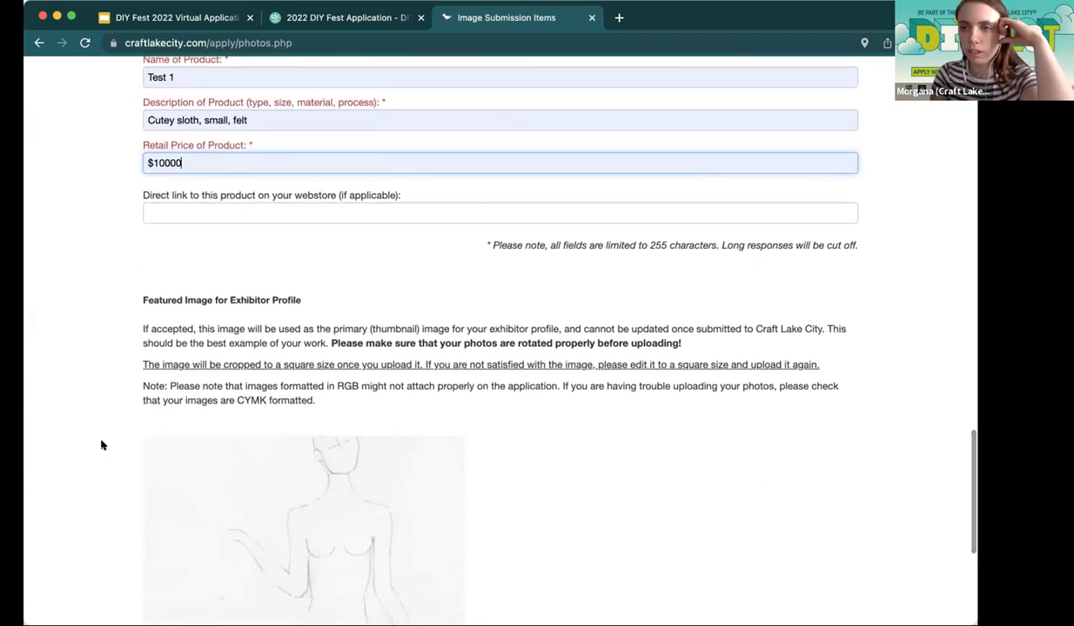
{"action": "scroll", "coordinate": [101, 423], "scroll_direction": "up", "scroll_amount": 1}
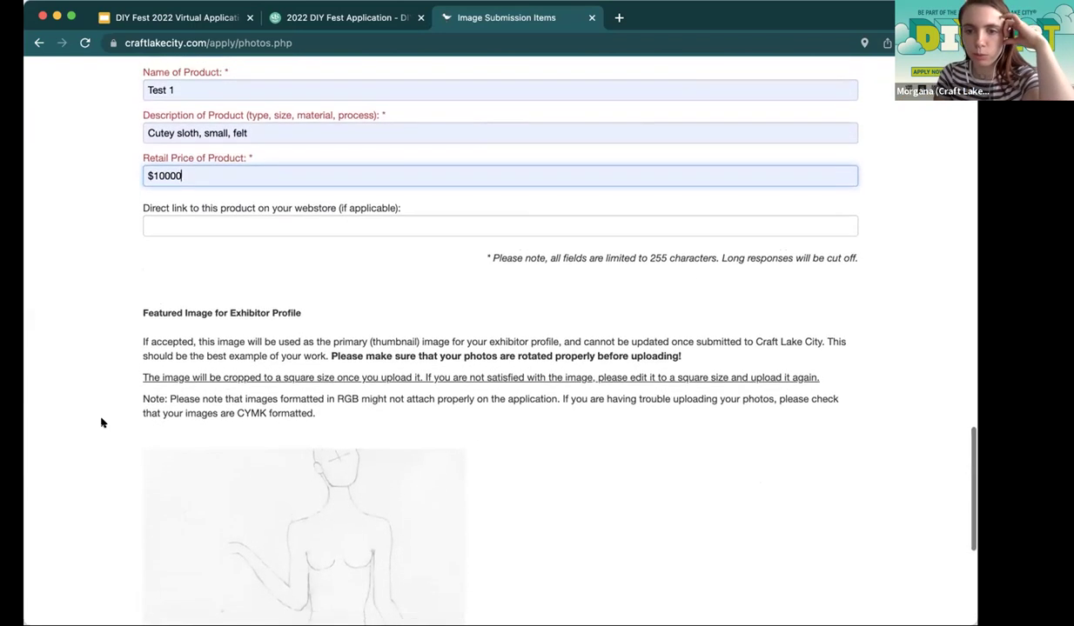
{"action": "scroll", "coordinate": [101, 422], "scroll_direction": "down", "scroll_amount": 1}
{"action": "scroll", "coordinate": [101, 423], "scroll_direction": "up", "scroll_amount": 1}
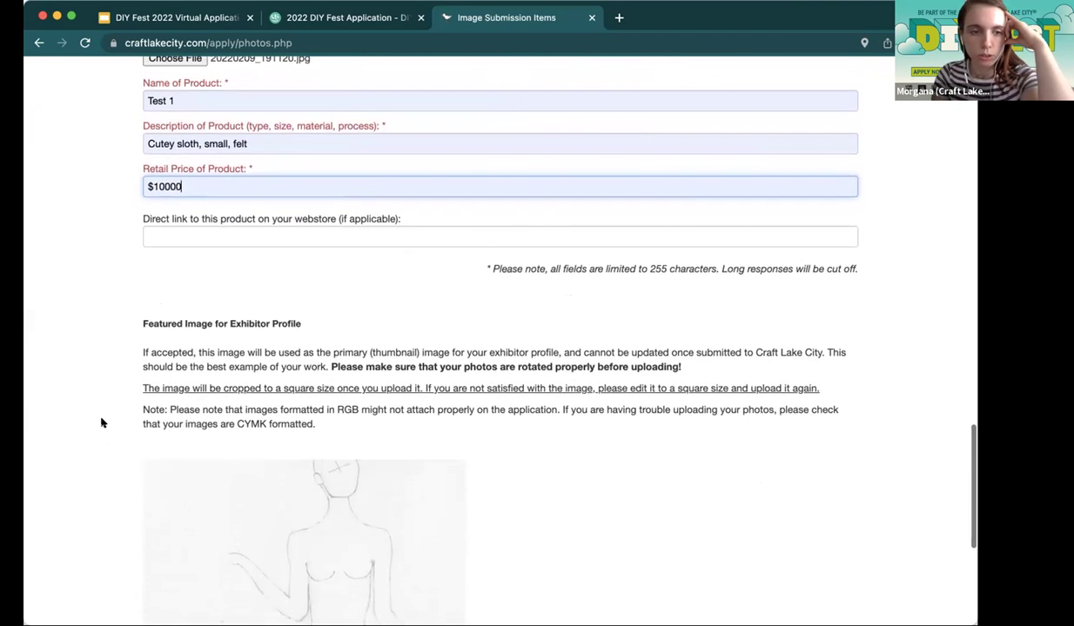
{"action": "scroll", "coordinate": [101, 423], "scroll_direction": "up", "scroll_amount": 1}
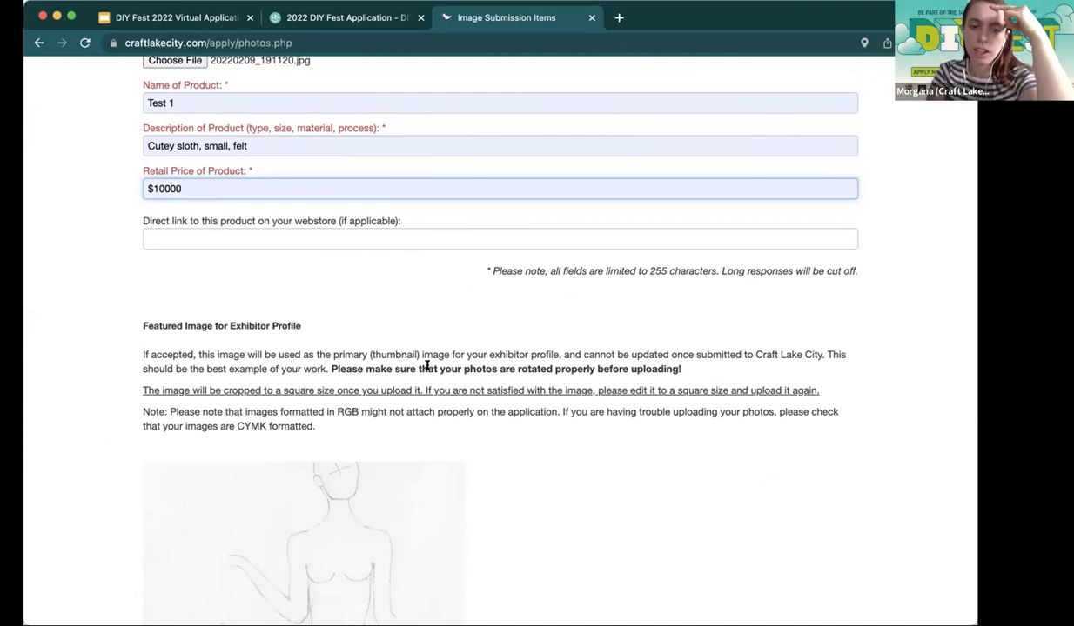
{"action": "scroll", "coordinate": [617, 563], "scroll_direction": "up", "scroll_amount": 1}
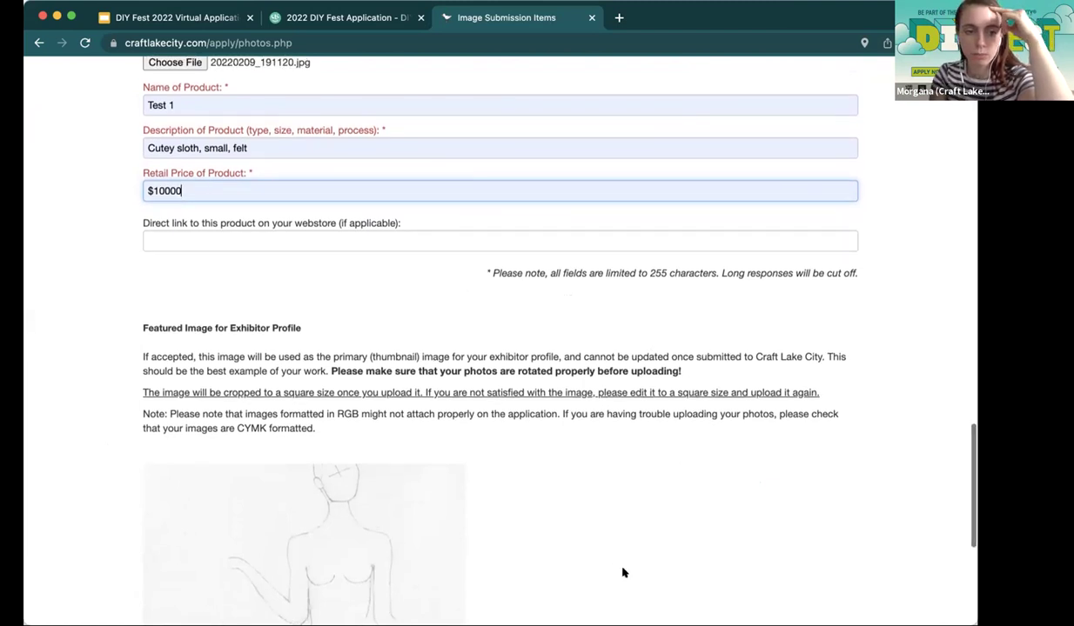
{"action": "scroll", "coordinate": [623, 572], "scroll_direction": "down", "scroll_amount": 1}
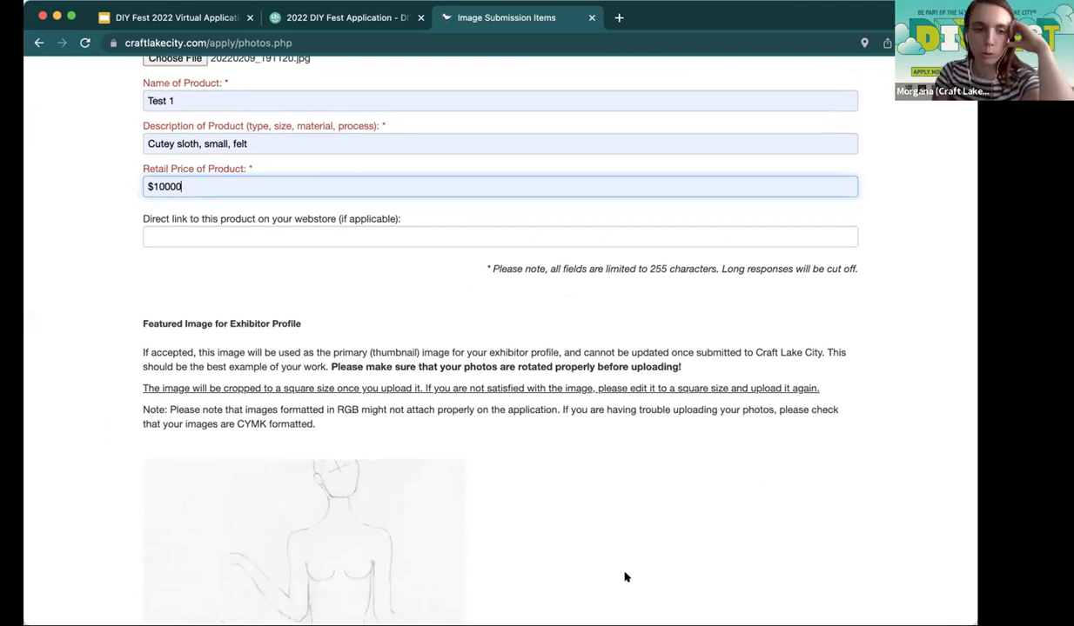
- Save the product images and dismiss the featured image's file chooser without picking a file
{"action": "scroll", "coordinate": [597, 480], "scroll_direction": "down", "scroll_amount": 5}
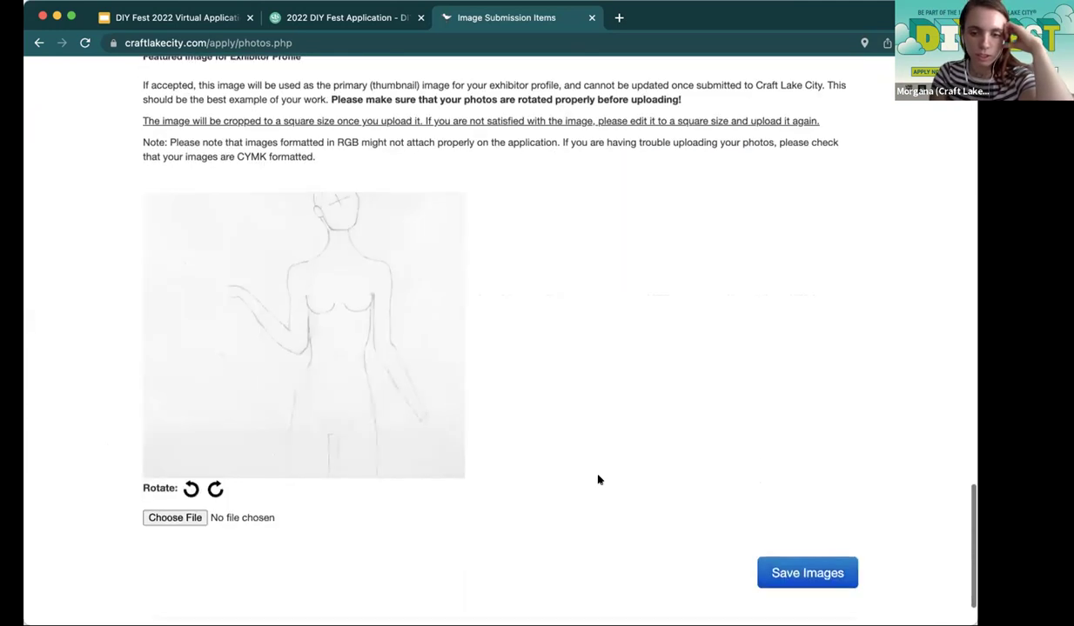
{"action": "scroll", "coordinate": [596, 479], "scroll_direction": "down", "scroll_amount": 2}
{"action": "left_click", "coordinate": [788, 501]}
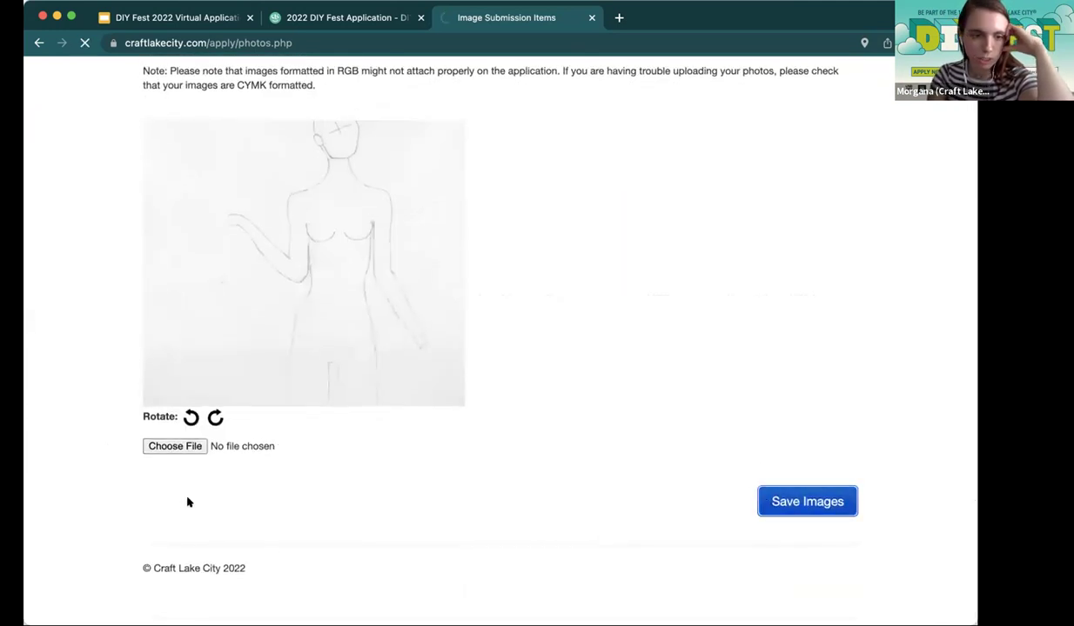
{"action": "left_click", "coordinate": [173, 443]}
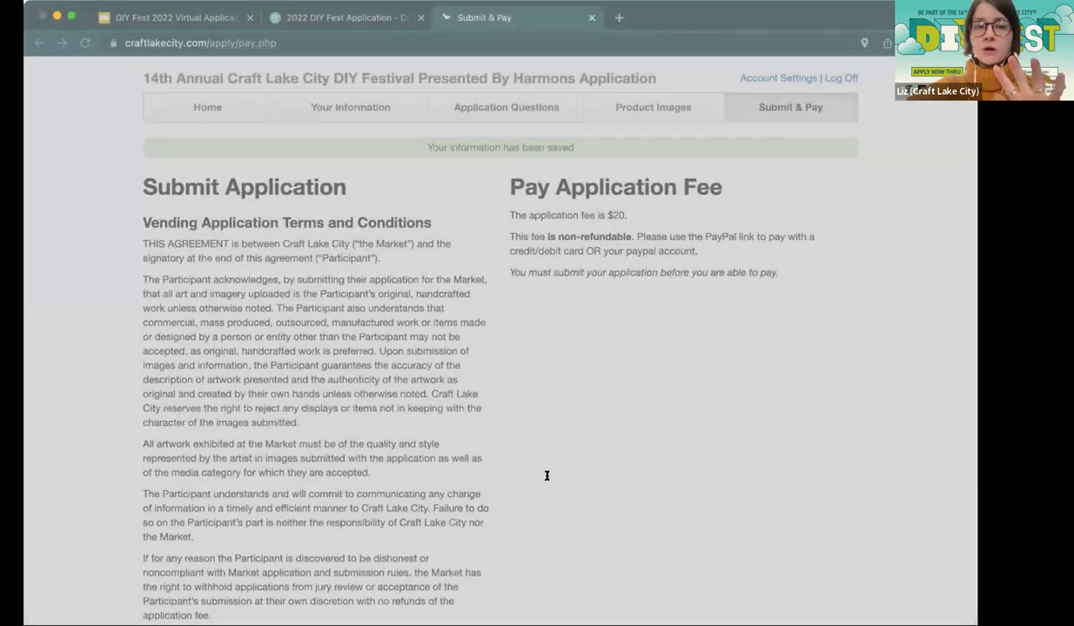
{"action": "left_click", "coordinate": [546, 476]}
- Review the application fee details, the vending terms and conditions, and the acceptance and signature fields for submitting the application
{"action": "scroll", "coordinate": [547, 476], "scroll_direction": "down", "scroll_amount": 1}
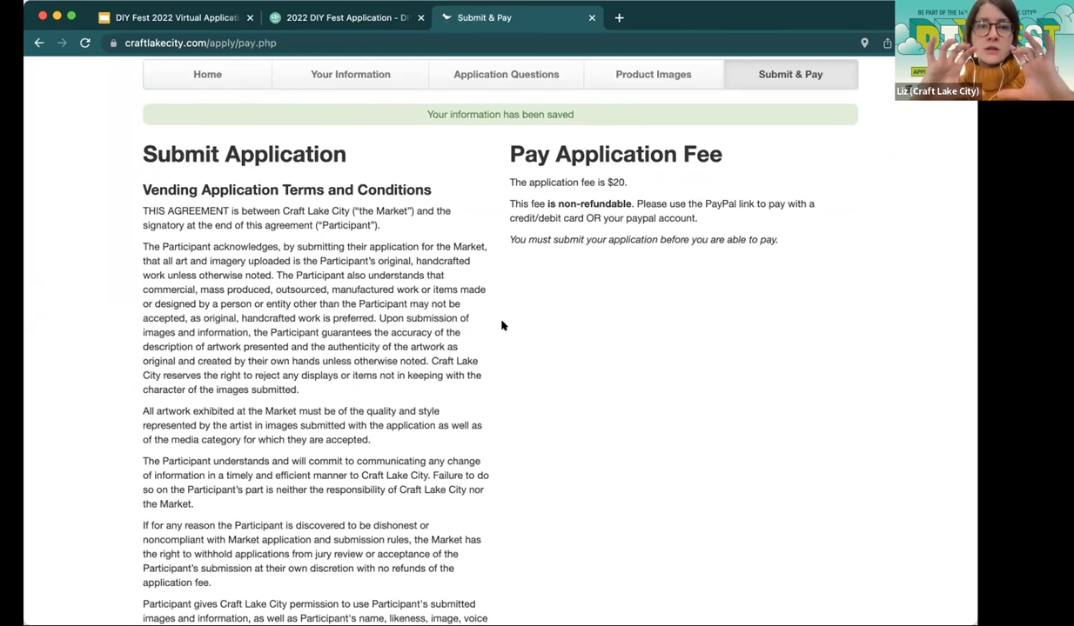
{"action": "scroll", "coordinate": [502, 324], "scroll_direction": "down", "scroll_amount": 1}
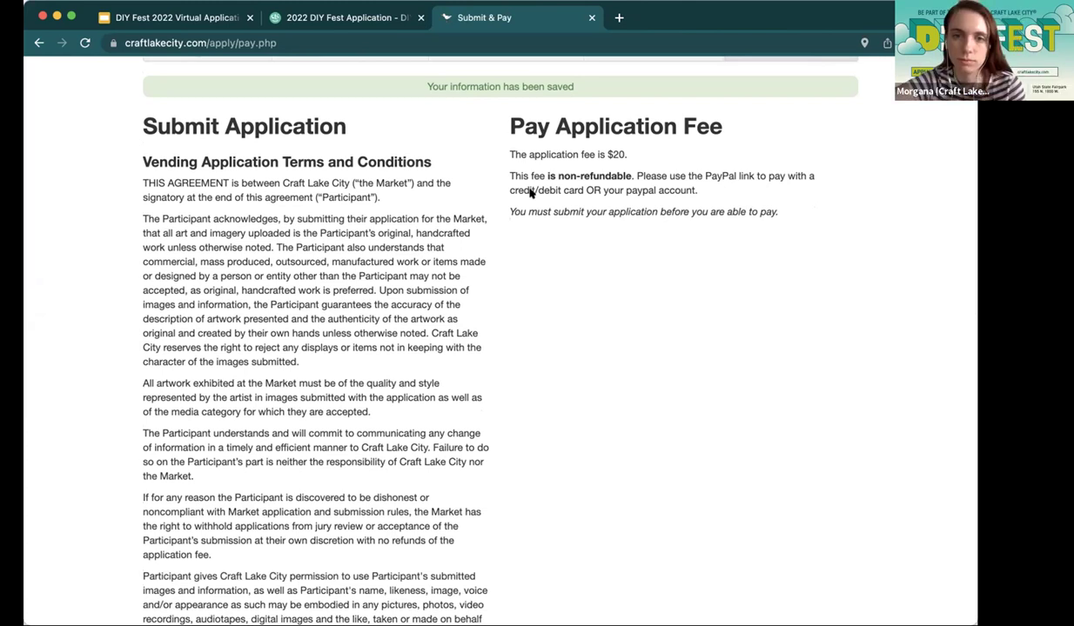
{"action": "scroll", "coordinate": [530, 193], "scroll_direction": "down", "scroll_amount": 3}
{"action": "scroll", "coordinate": [530, 193], "scroll_direction": "up", "scroll_amount": 3}
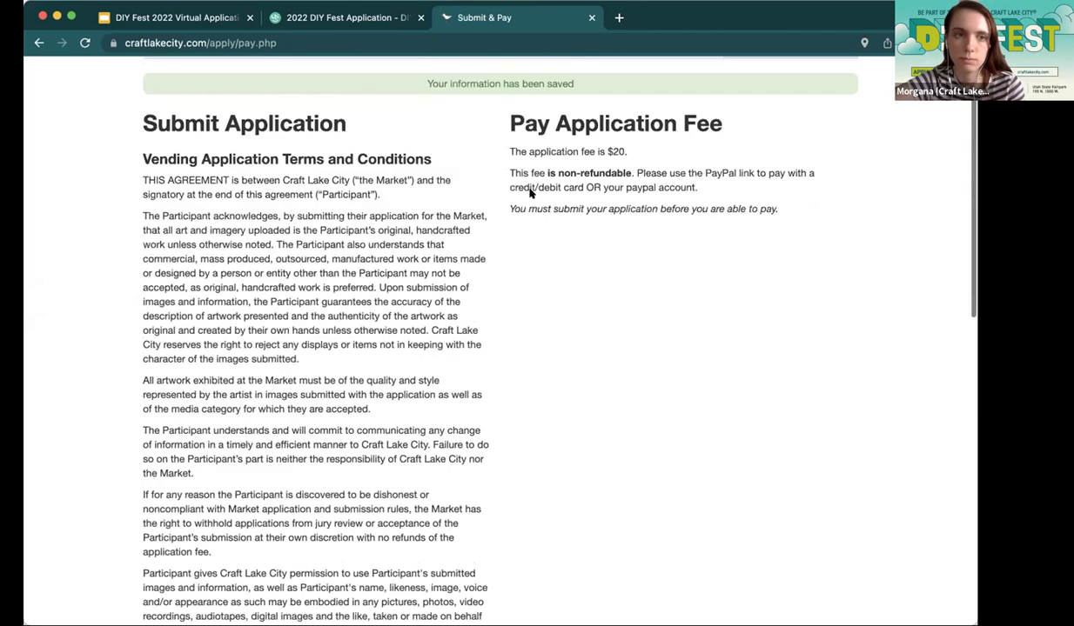
{"action": "scroll", "coordinate": [530, 193], "scroll_direction": "up", "scroll_amount": 1}
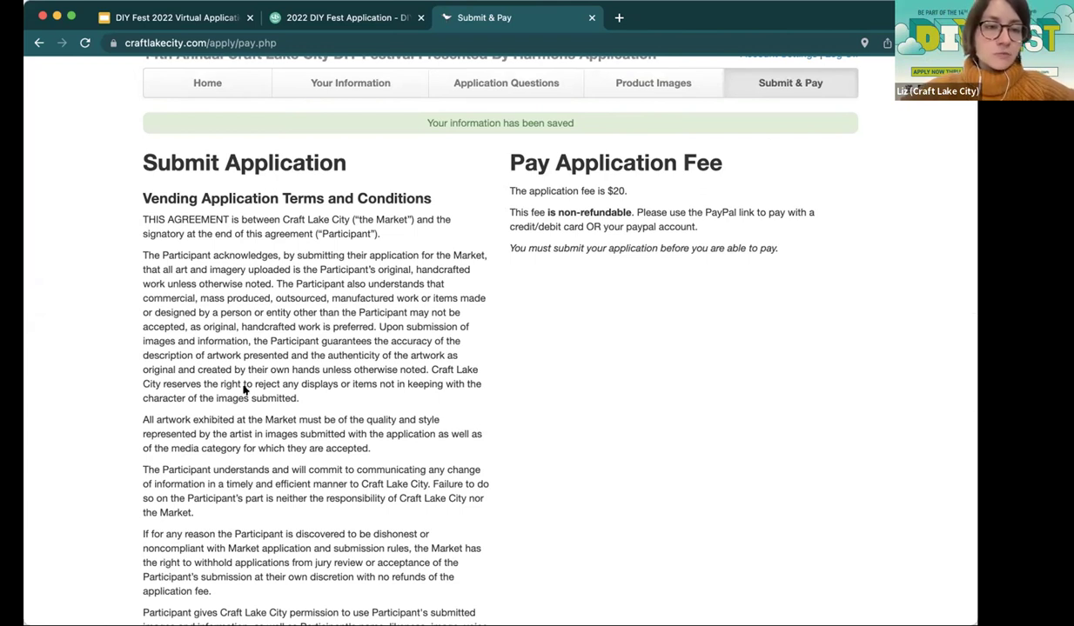
{"action": "scroll", "coordinate": [209, 461], "scroll_direction": "down", "scroll_amount": 2}
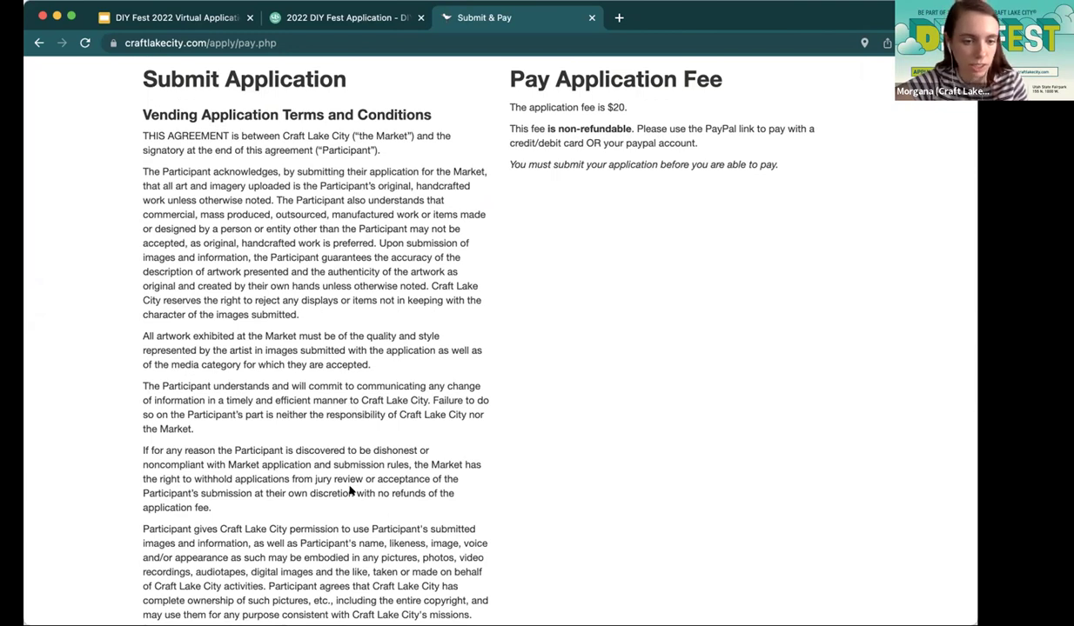
{"action": "scroll", "coordinate": [343, 479], "scroll_direction": "down", "scroll_amount": 5}
{"action": "scroll", "coordinate": [349, 489], "scroll_direction": "down", "scroll_amount": 9}
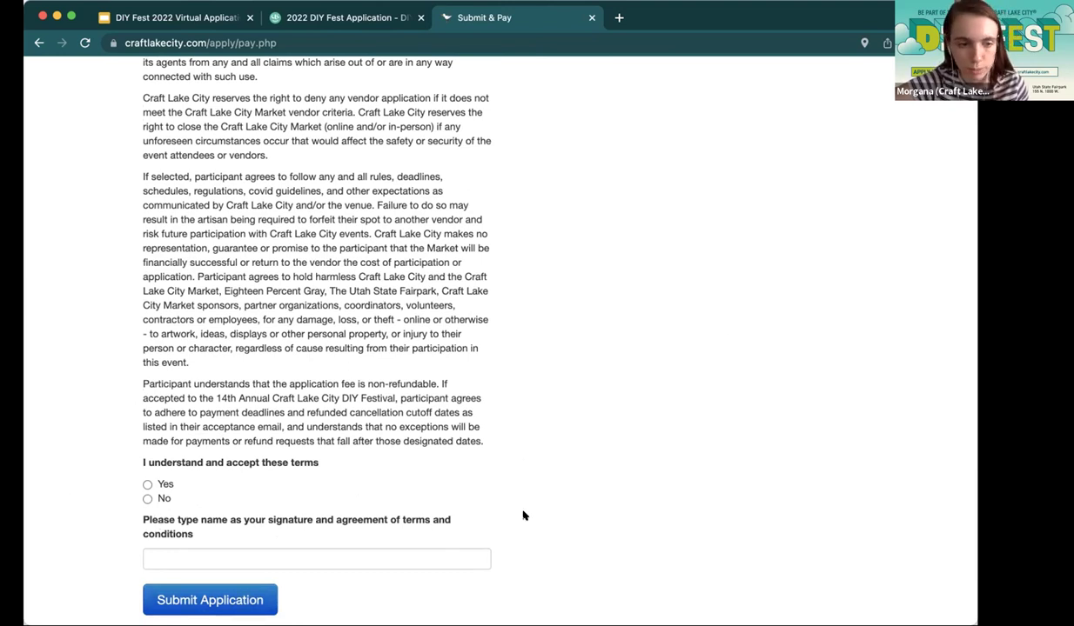
{"action": "scroll", "coordinate": [430, 500], "scroll_direction": "down", "scroll_amount": 1}
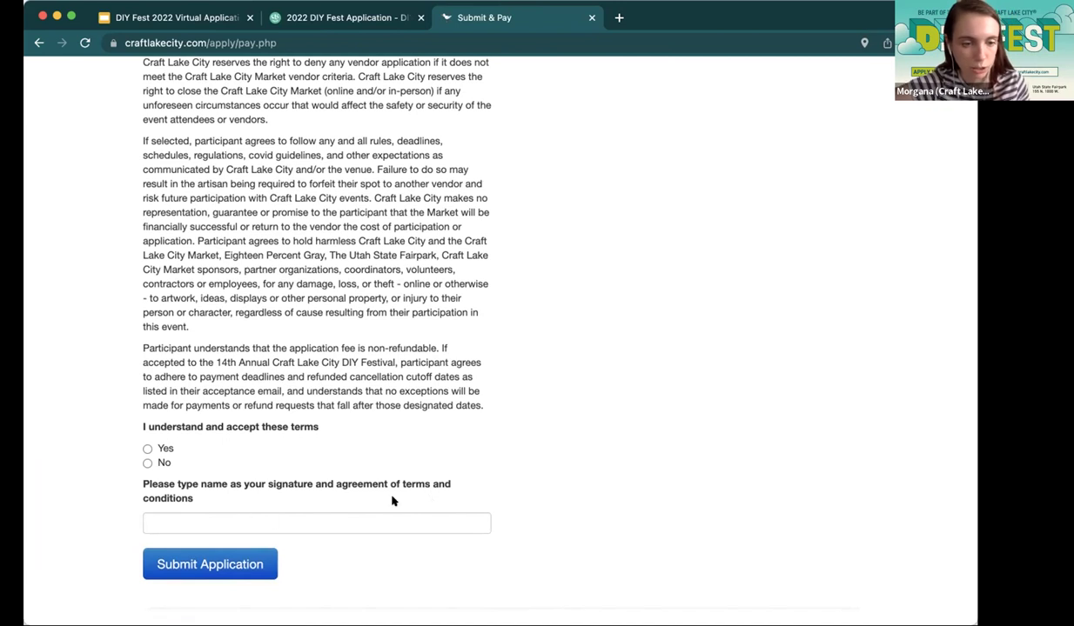
{"action": "scroll", "coordinate": [479, 244], "scroll_direction": "up", "scroll_amount": 15}
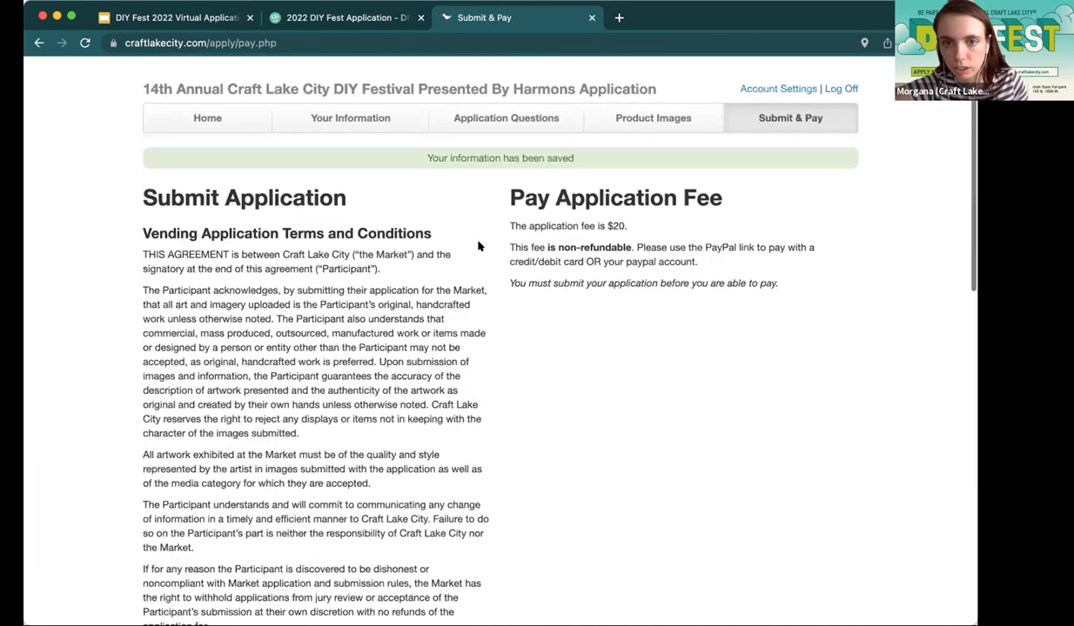